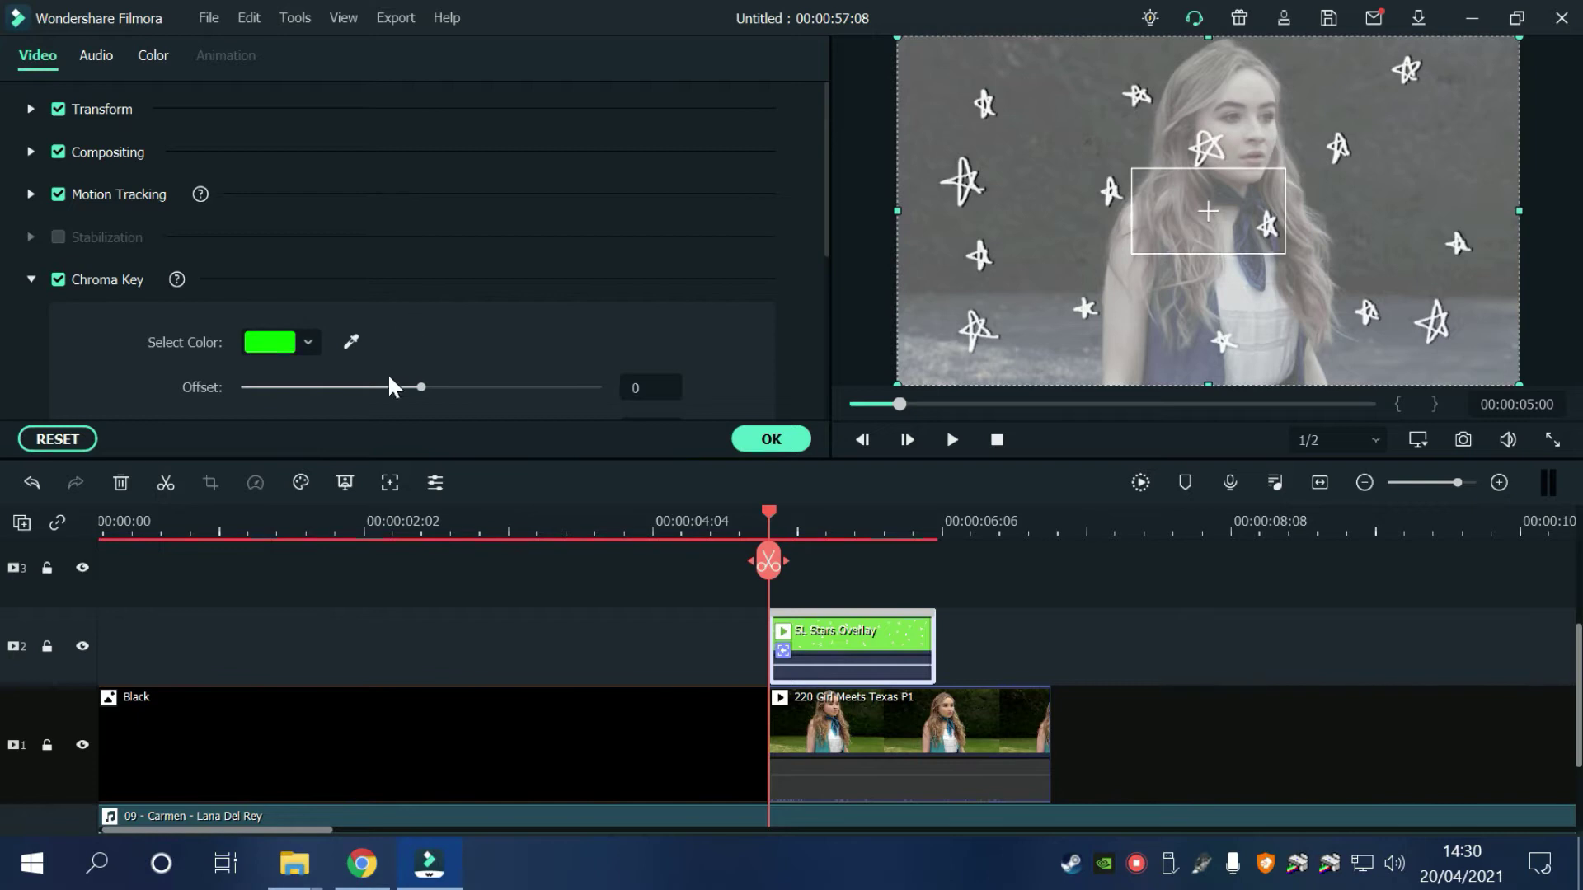
Set the stars overlay's chroma key offset to 30 and trim the 220 Girl Meets Texas P1 clip to the overlay's end
left_click_drag(422, 387, 474, 386)
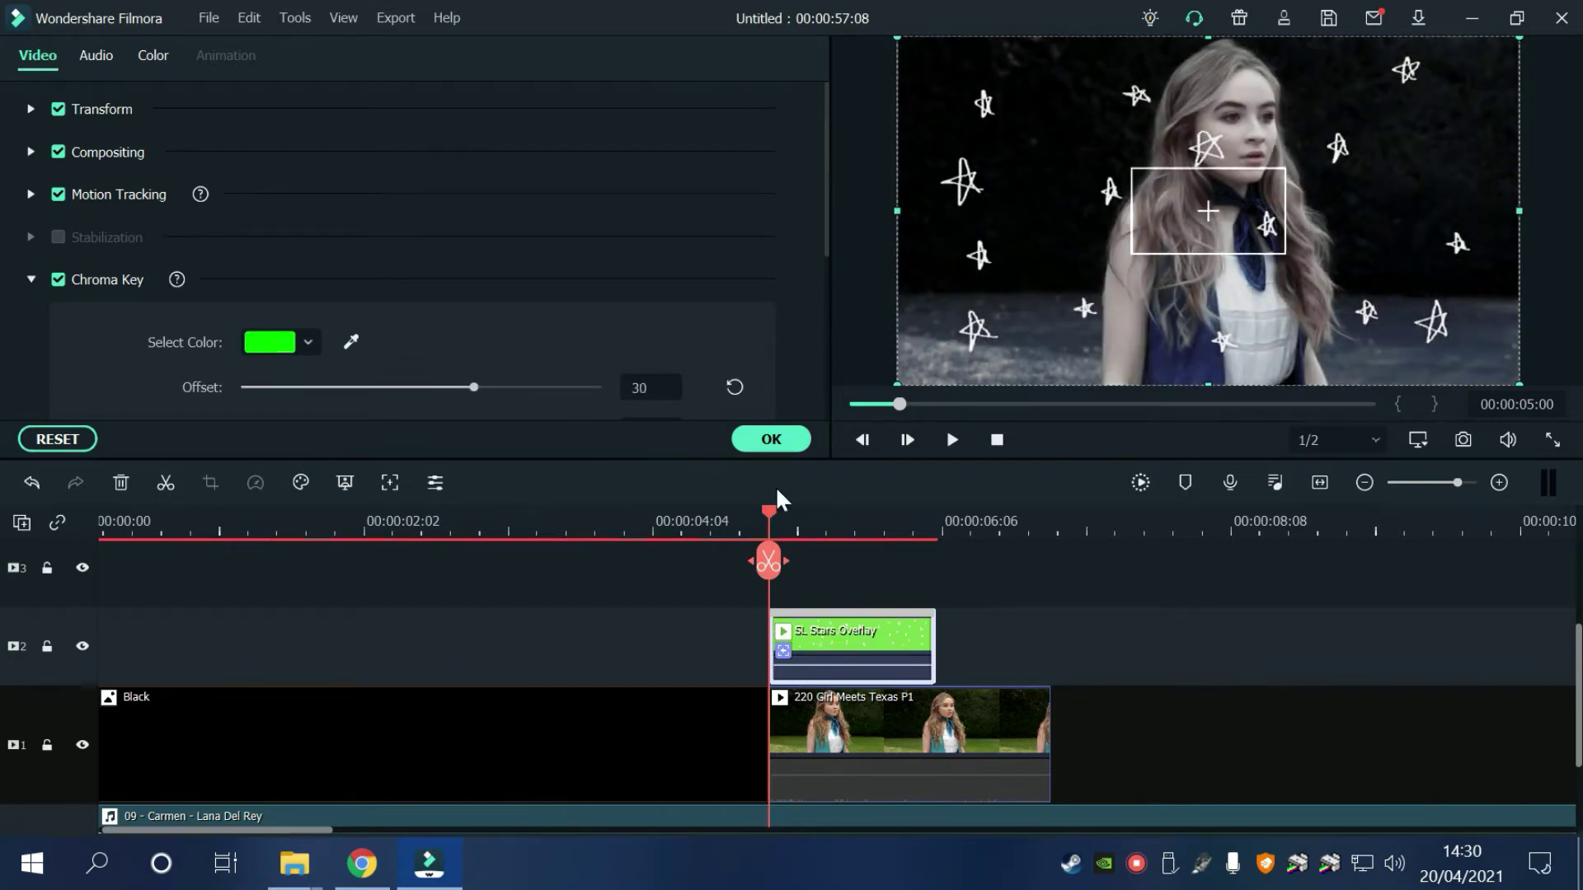
left_click_drag(1049, 726, 936, 726)
left_click(800, 513)
left_click_drag(803, 513, 771, 529)
left_click(786, 446)
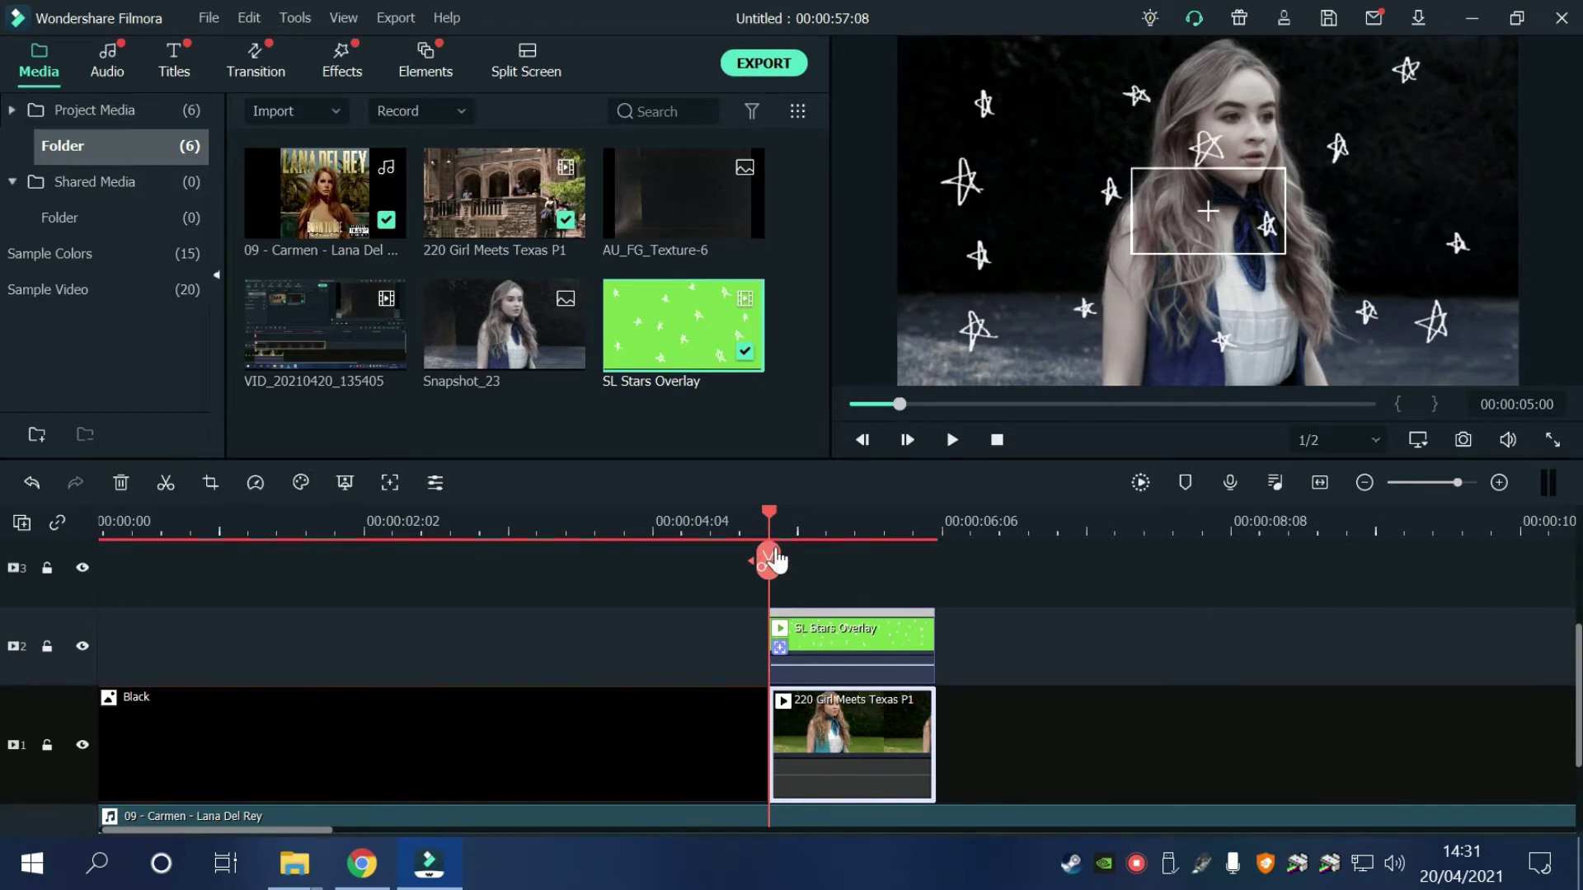
Duplicate the 220 Girl Meets Texas P1 clip and place the copy on track 3 directly above the stars overlay
right_click(832, 743)
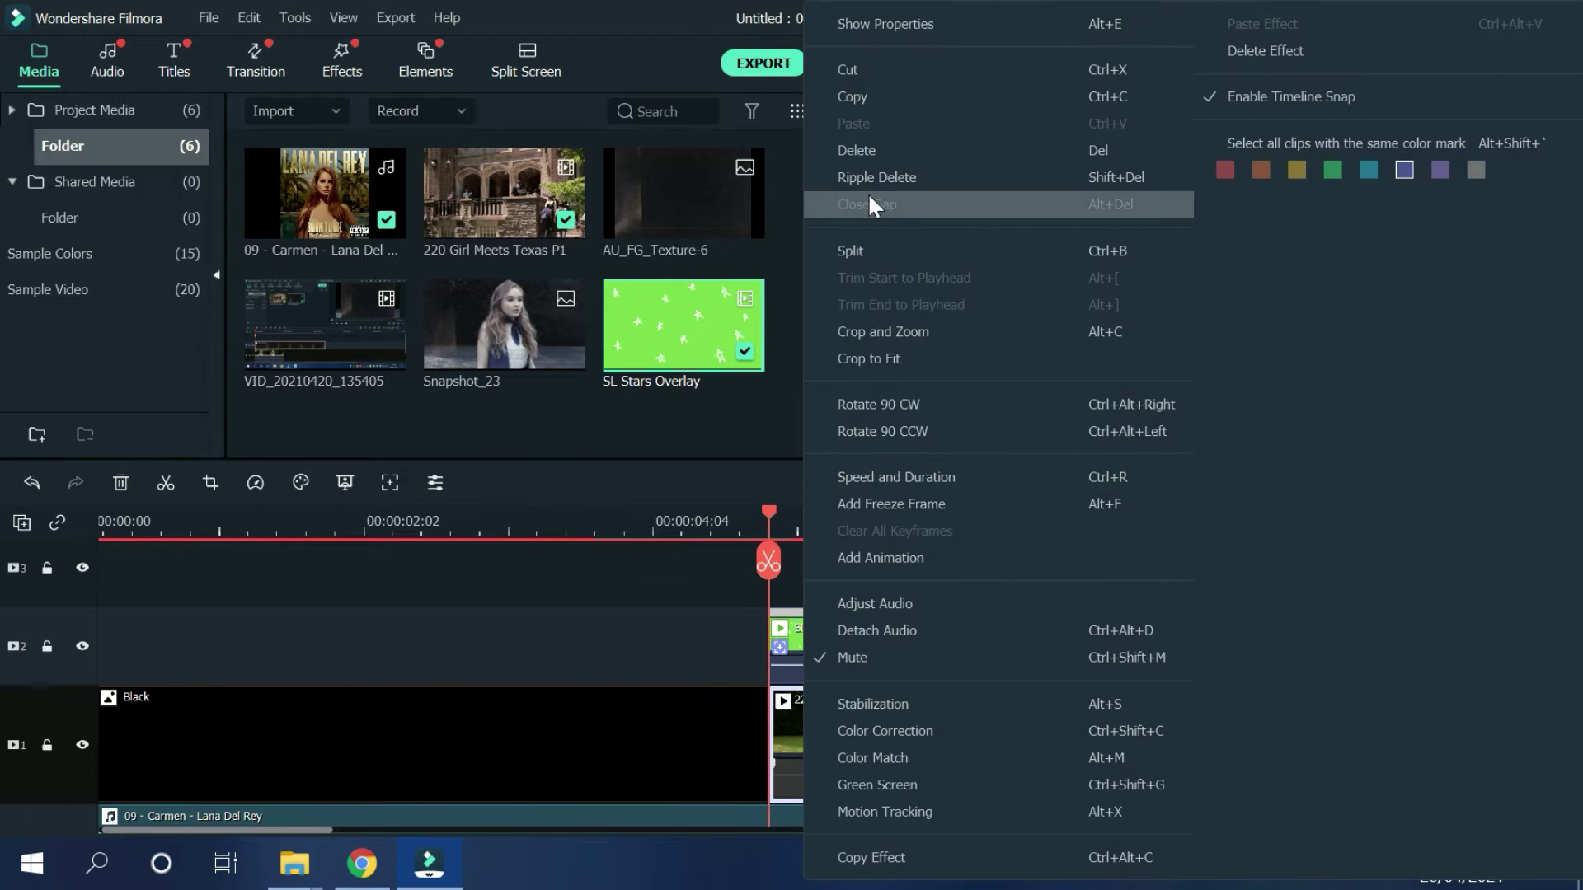
left_click(854, 94)
left_click(798, 571)
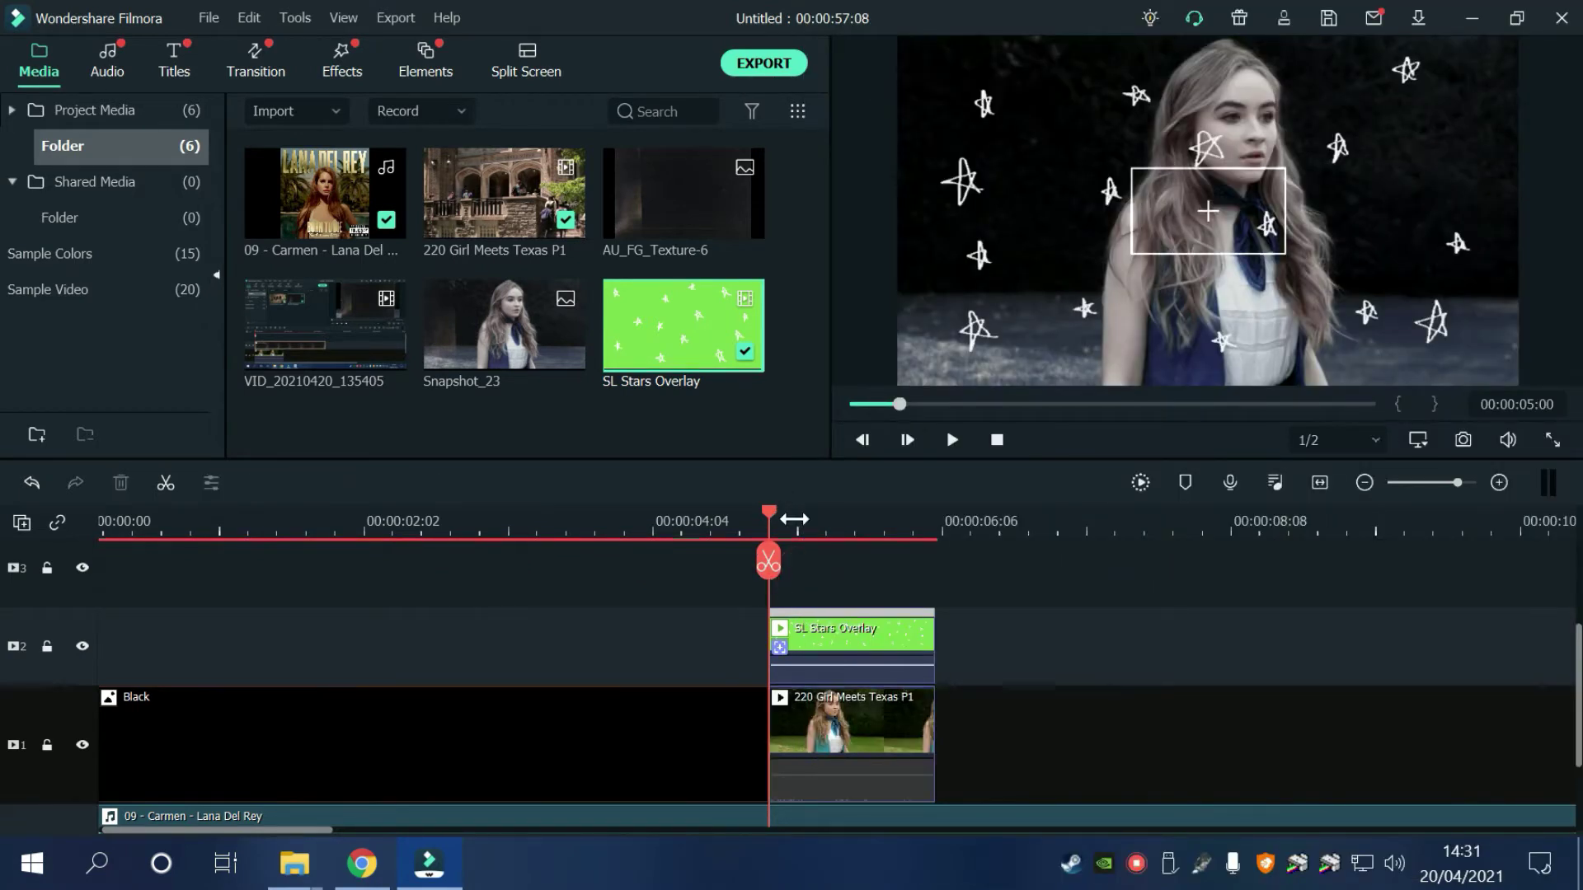
right_click(819, 559)
left_click(923, 78)
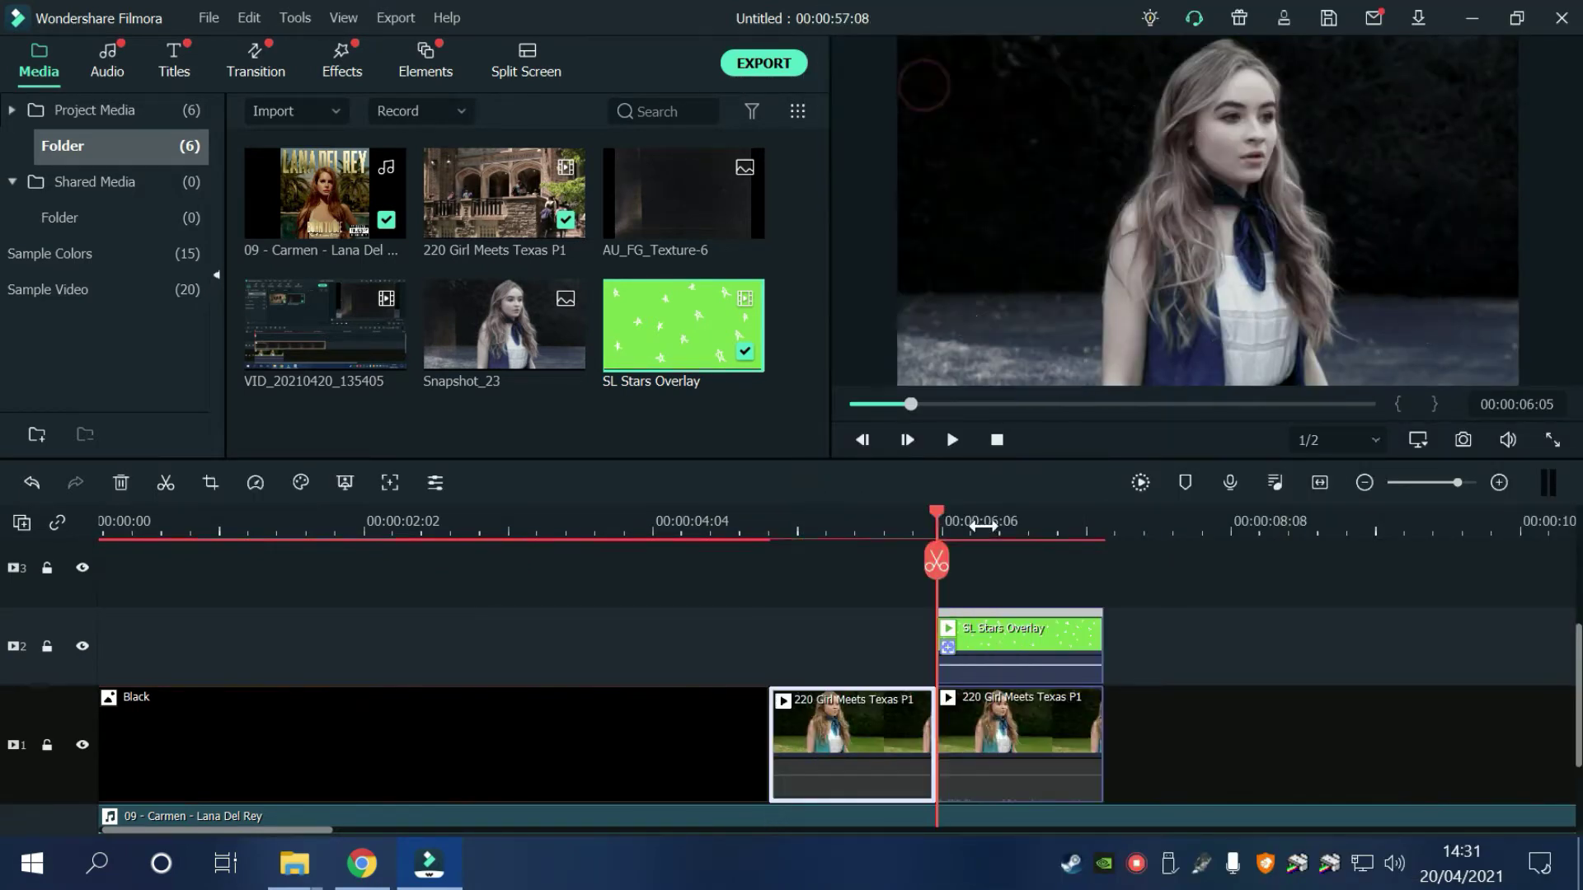
left_click_drag(876, 730, 886, 623)
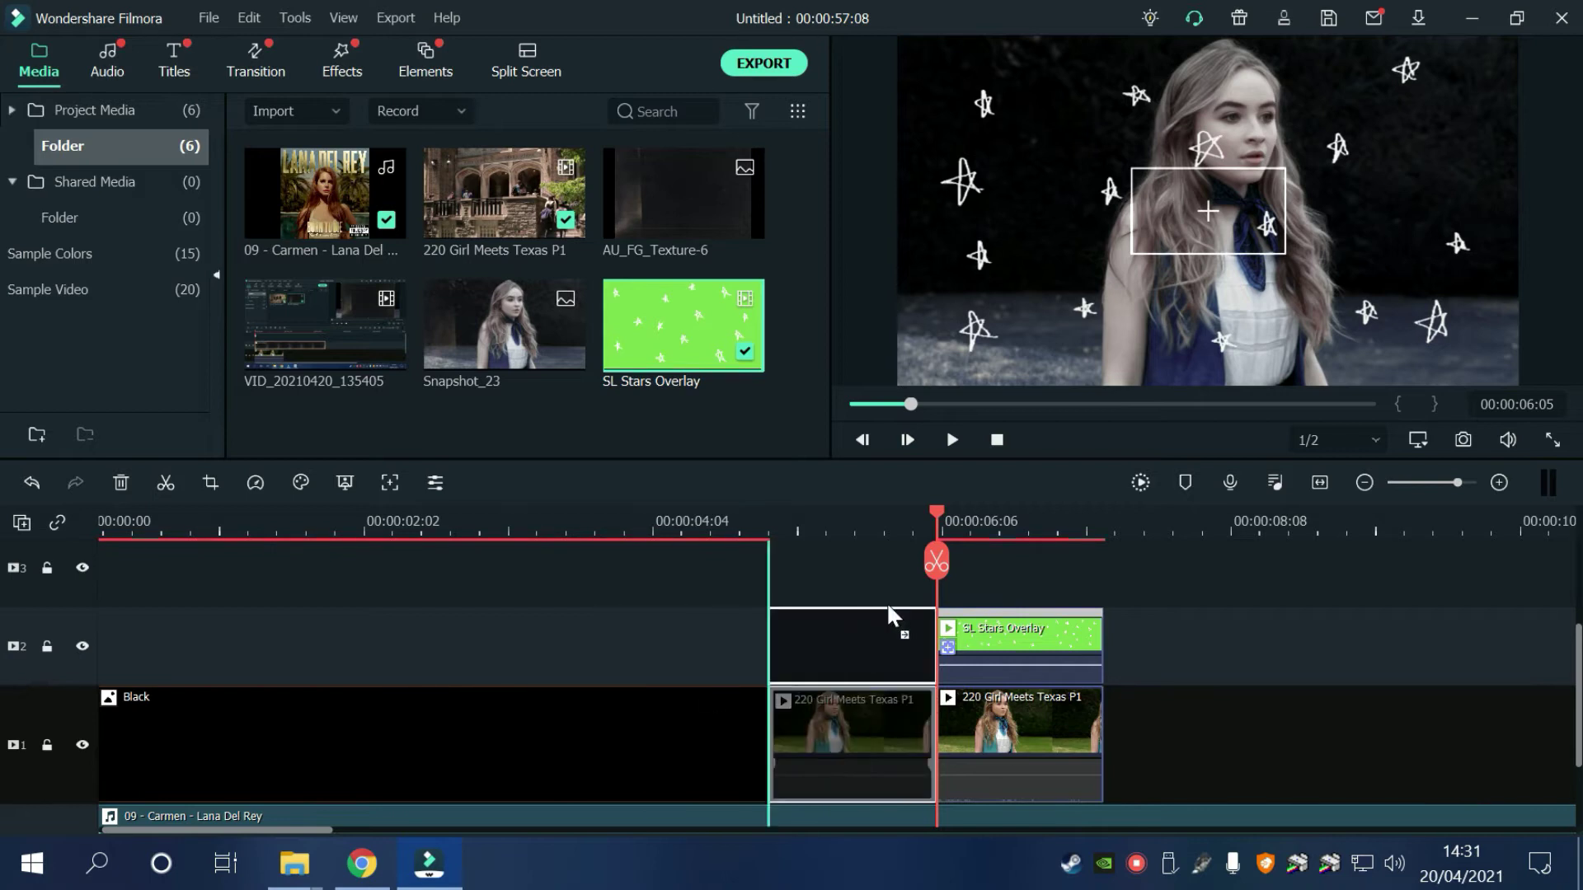
scroll(1352, 569, "up", 1)
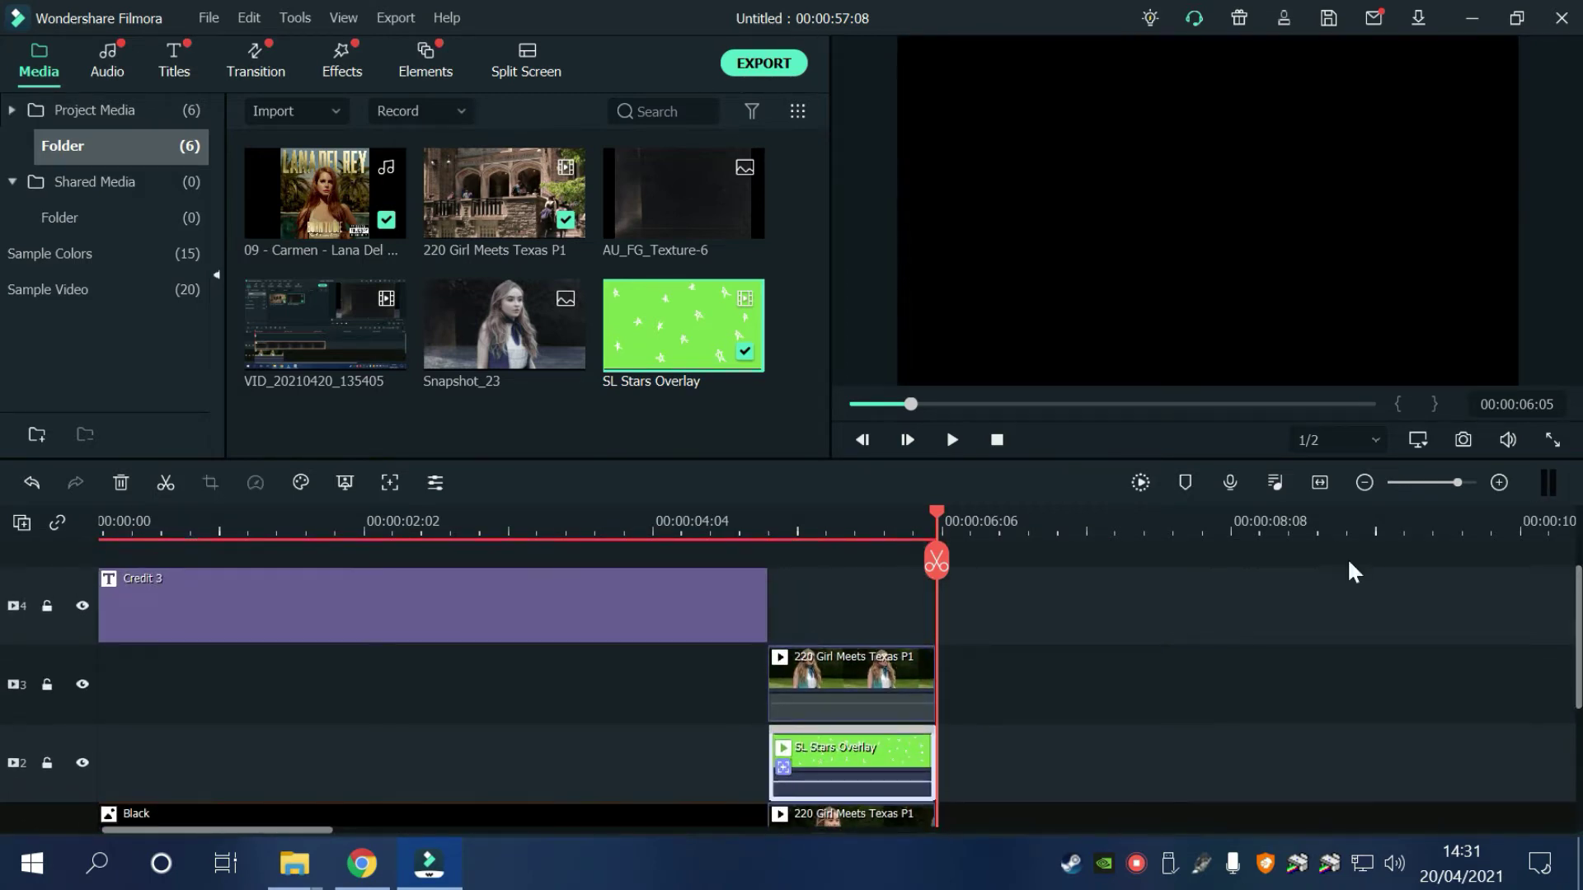
left_click_drag(937, 523, 789, 544)
double_click(852, 664)
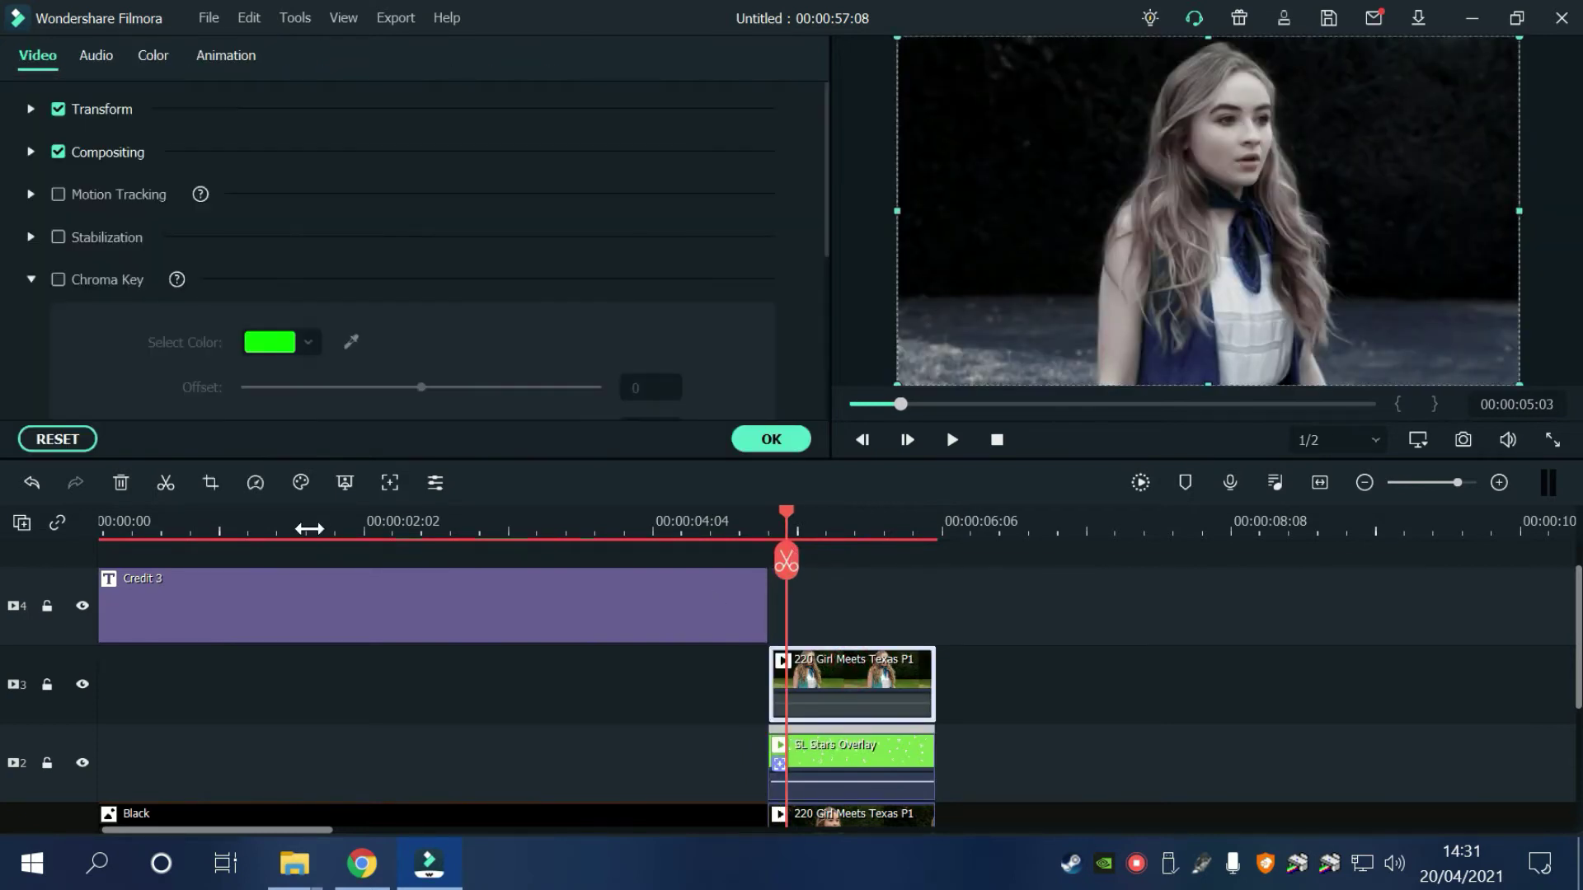
key("Escape")
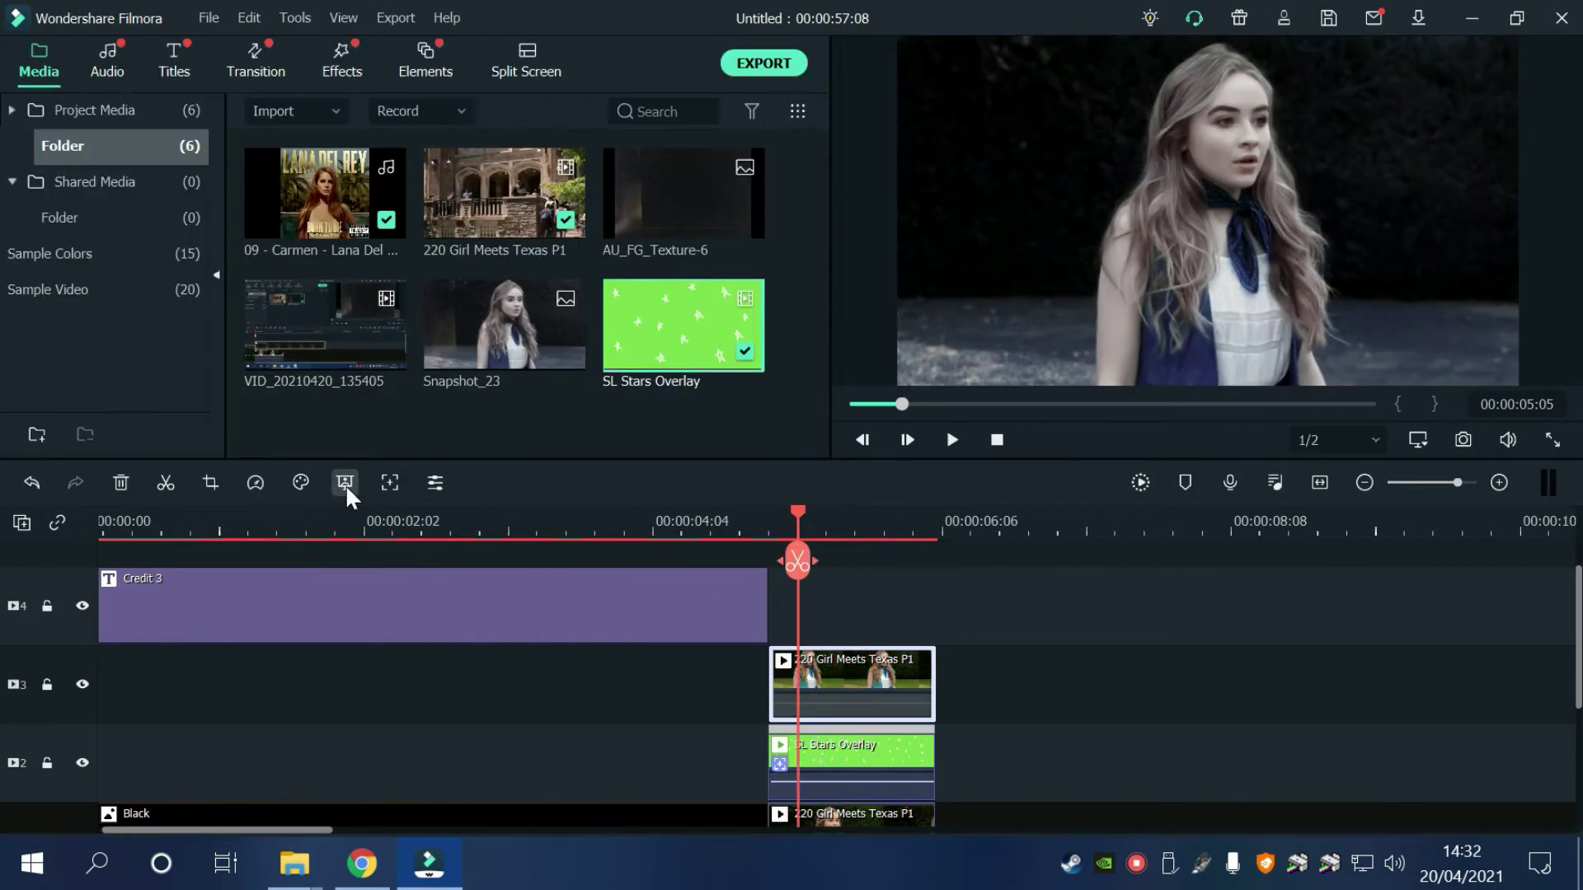
left_click(164, 485)
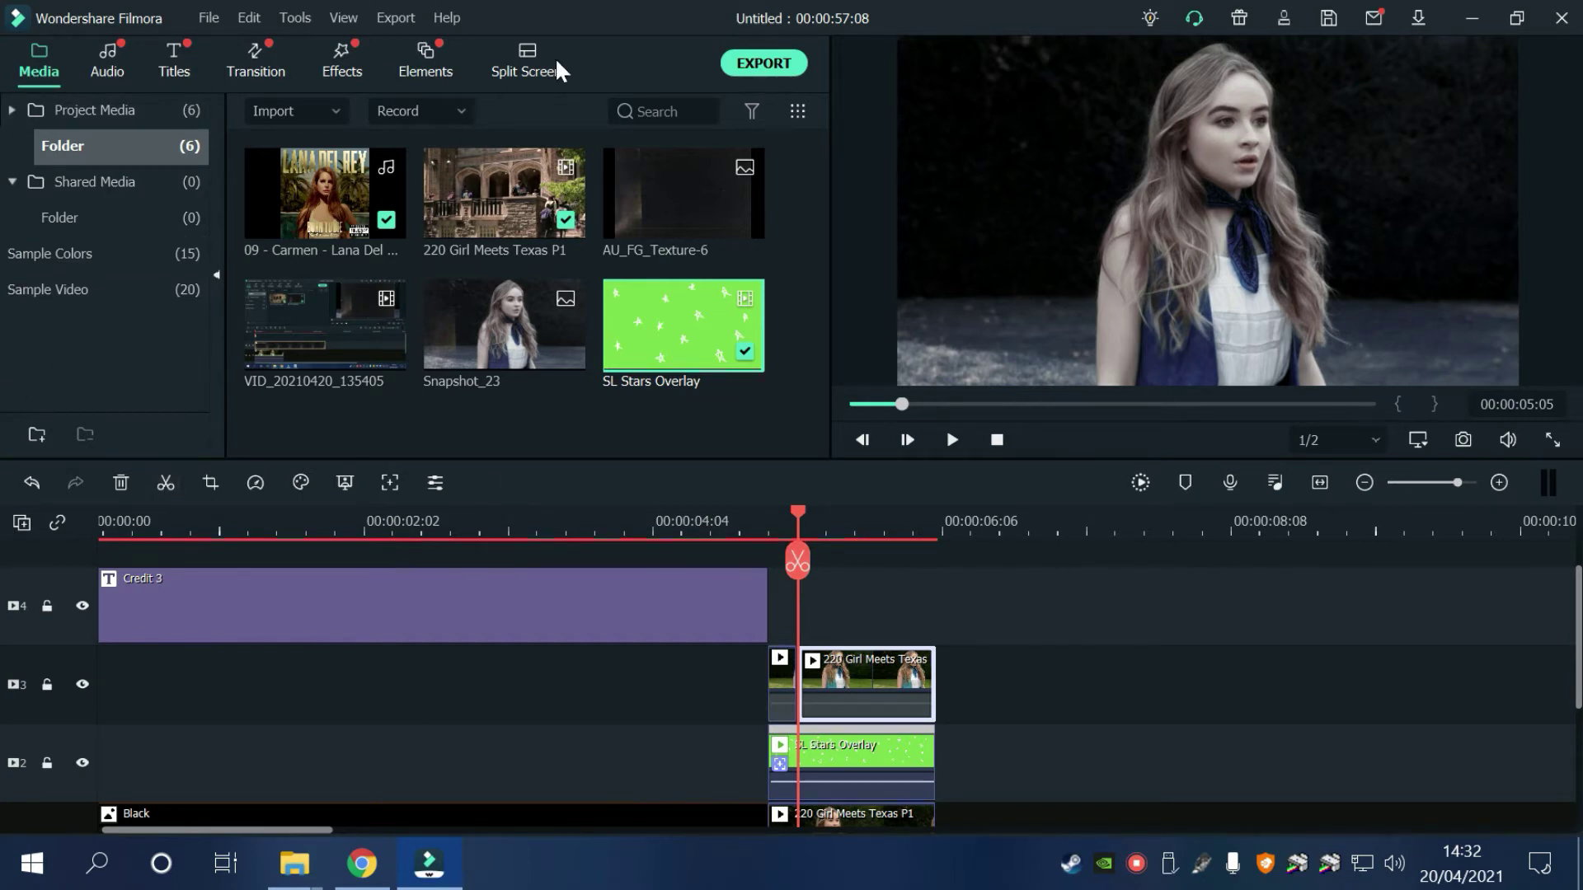
left_click(33, 480)
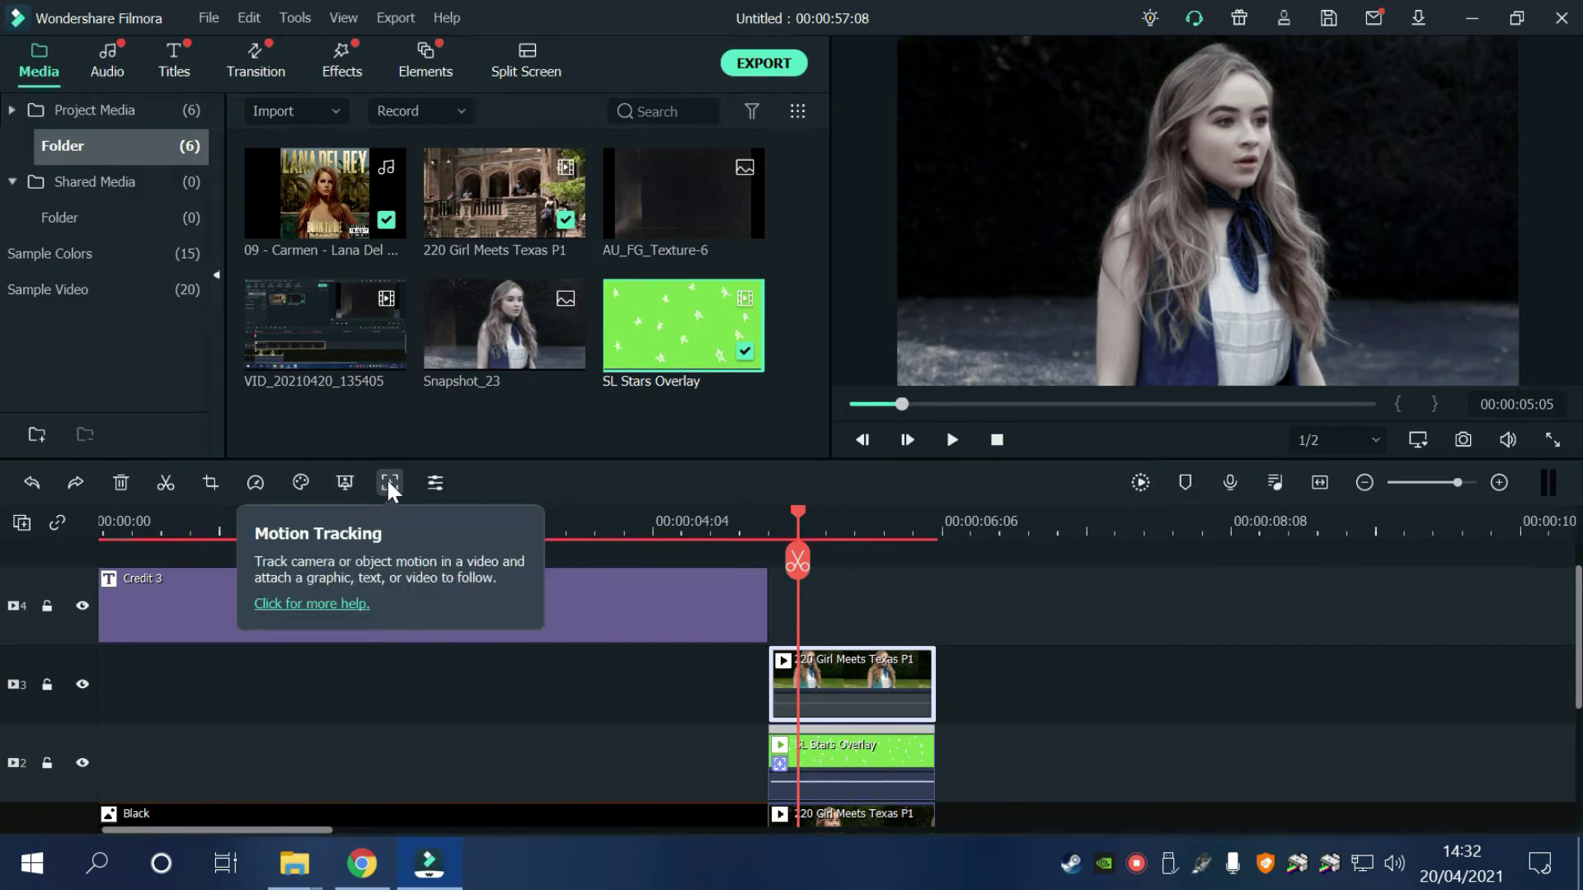
Crop the track 3 clip closely around the girl with a custom ratio, to about 767 x 1080
left_click(210, 486)
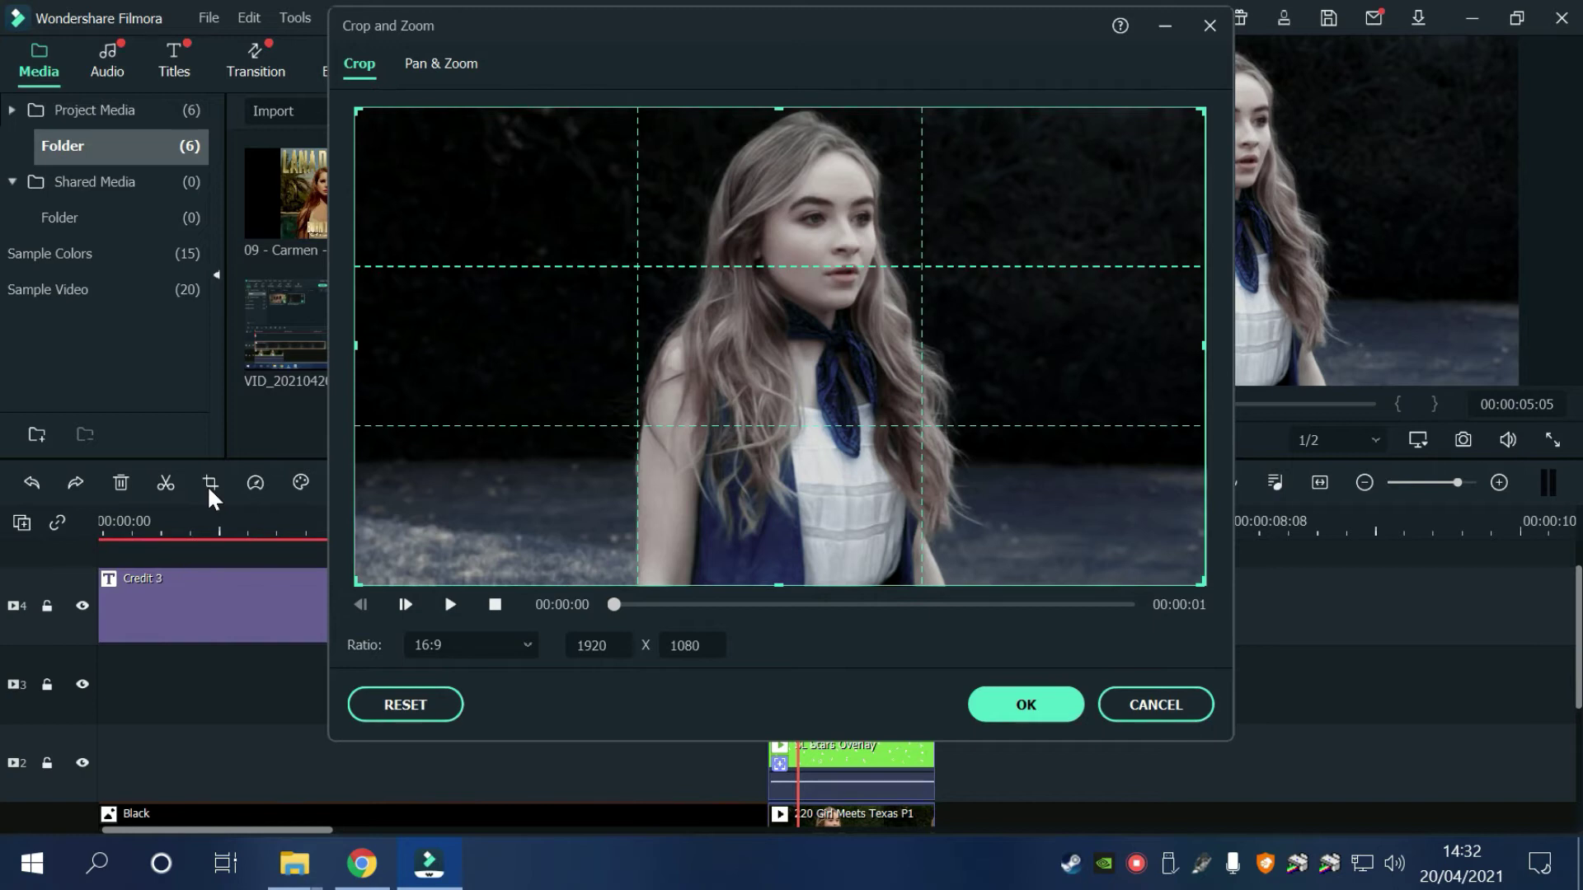
mouse_move(355, 345)
left_mouse_down()
mouse_move(492, 356)
mouse_move(355, 355)
left_mouse_up()
left_click(441, 649)
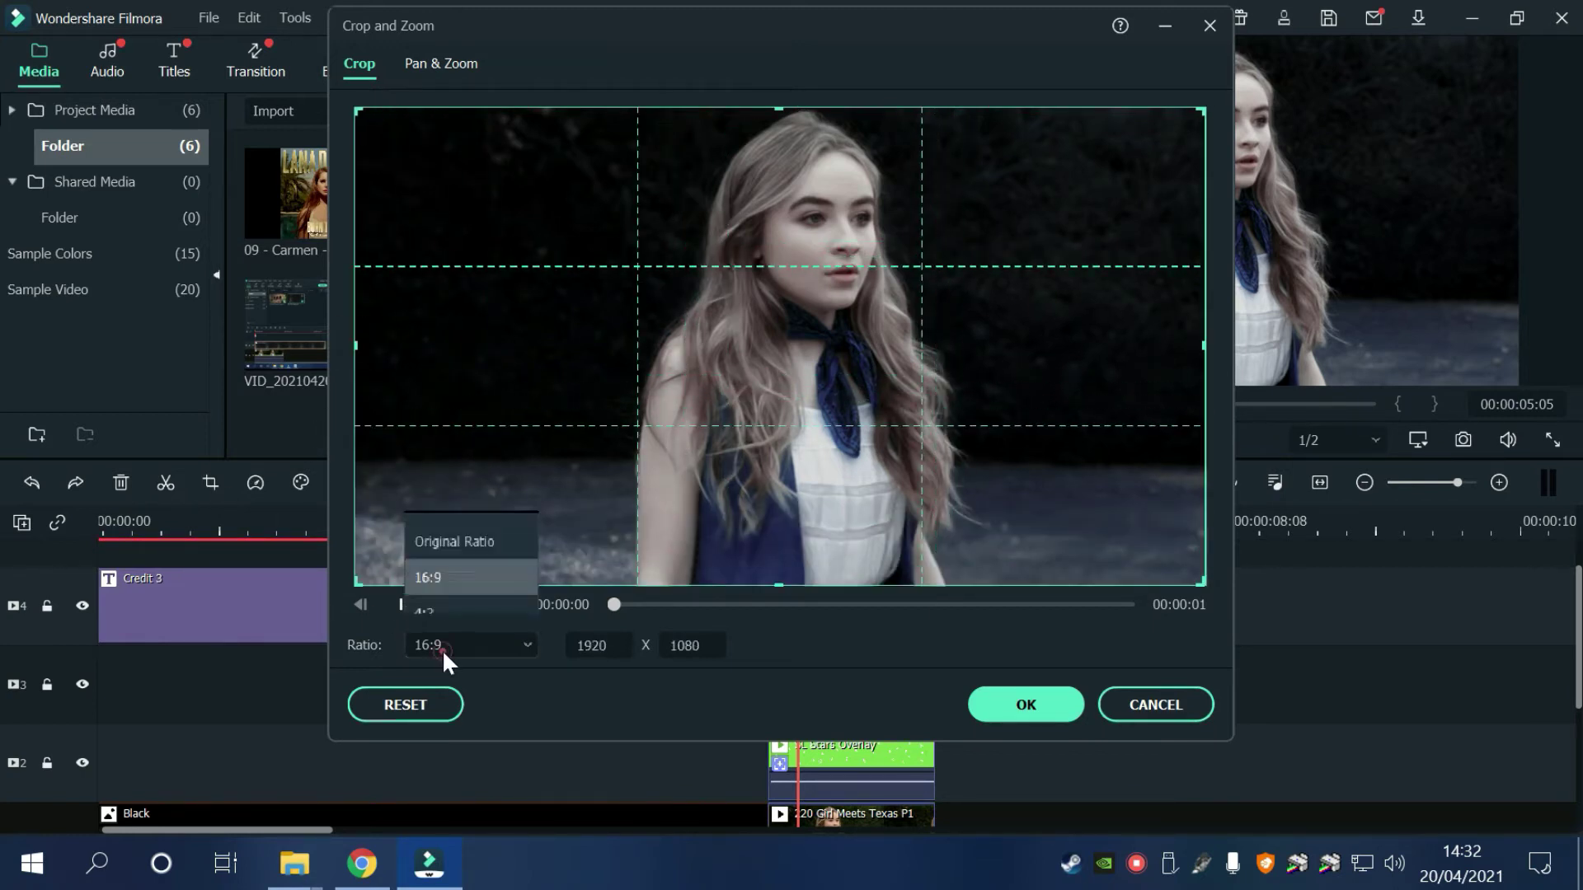
left_click(437, 606)
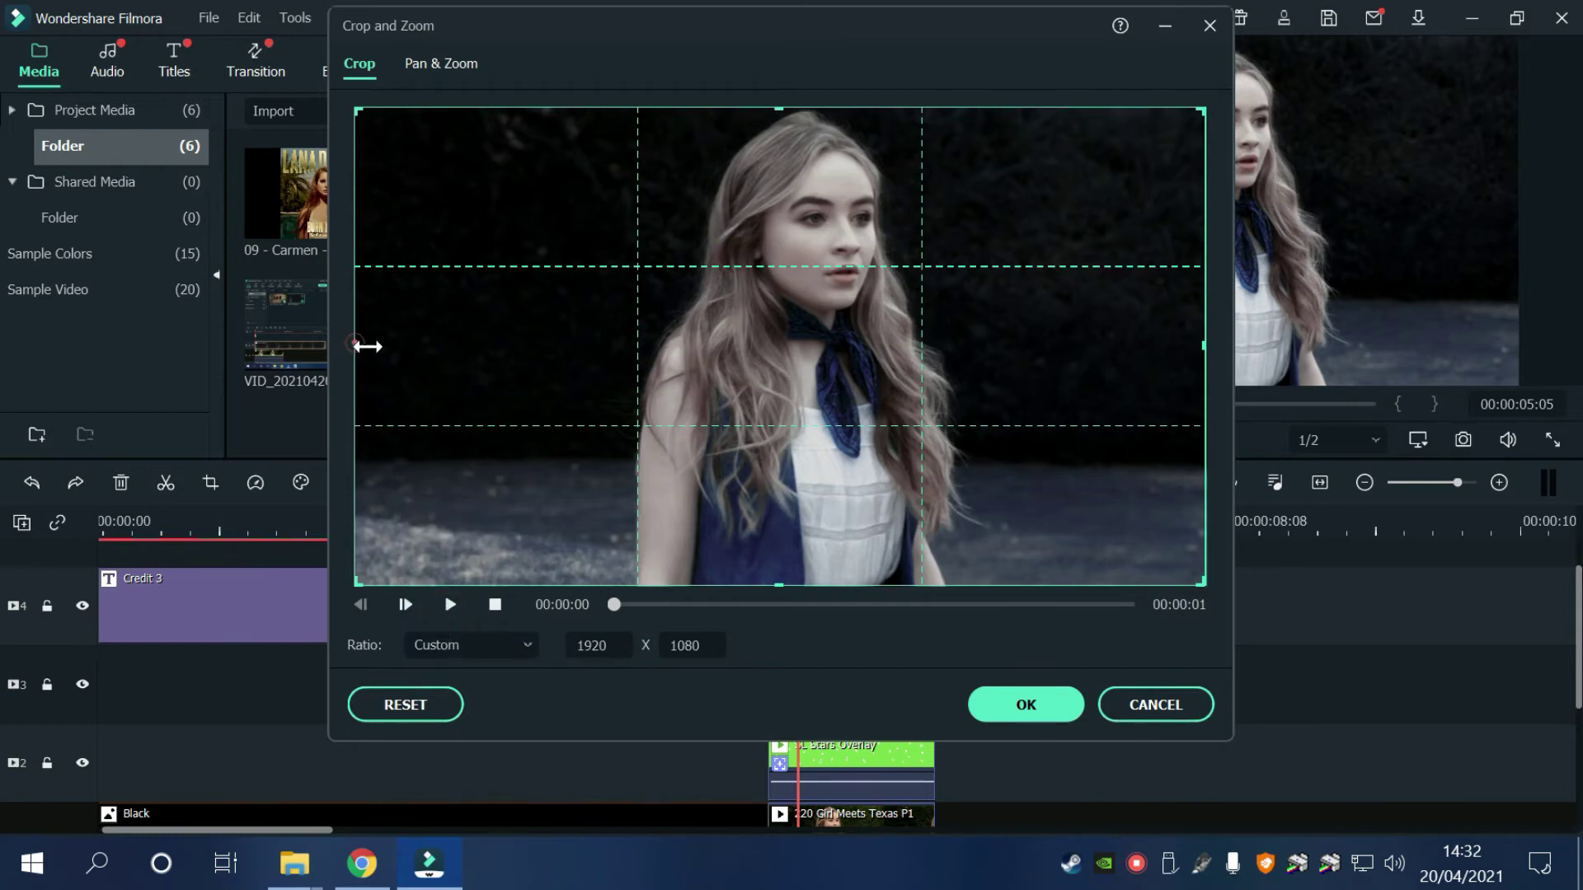
left_click_drag(367, 342, 623, 354)
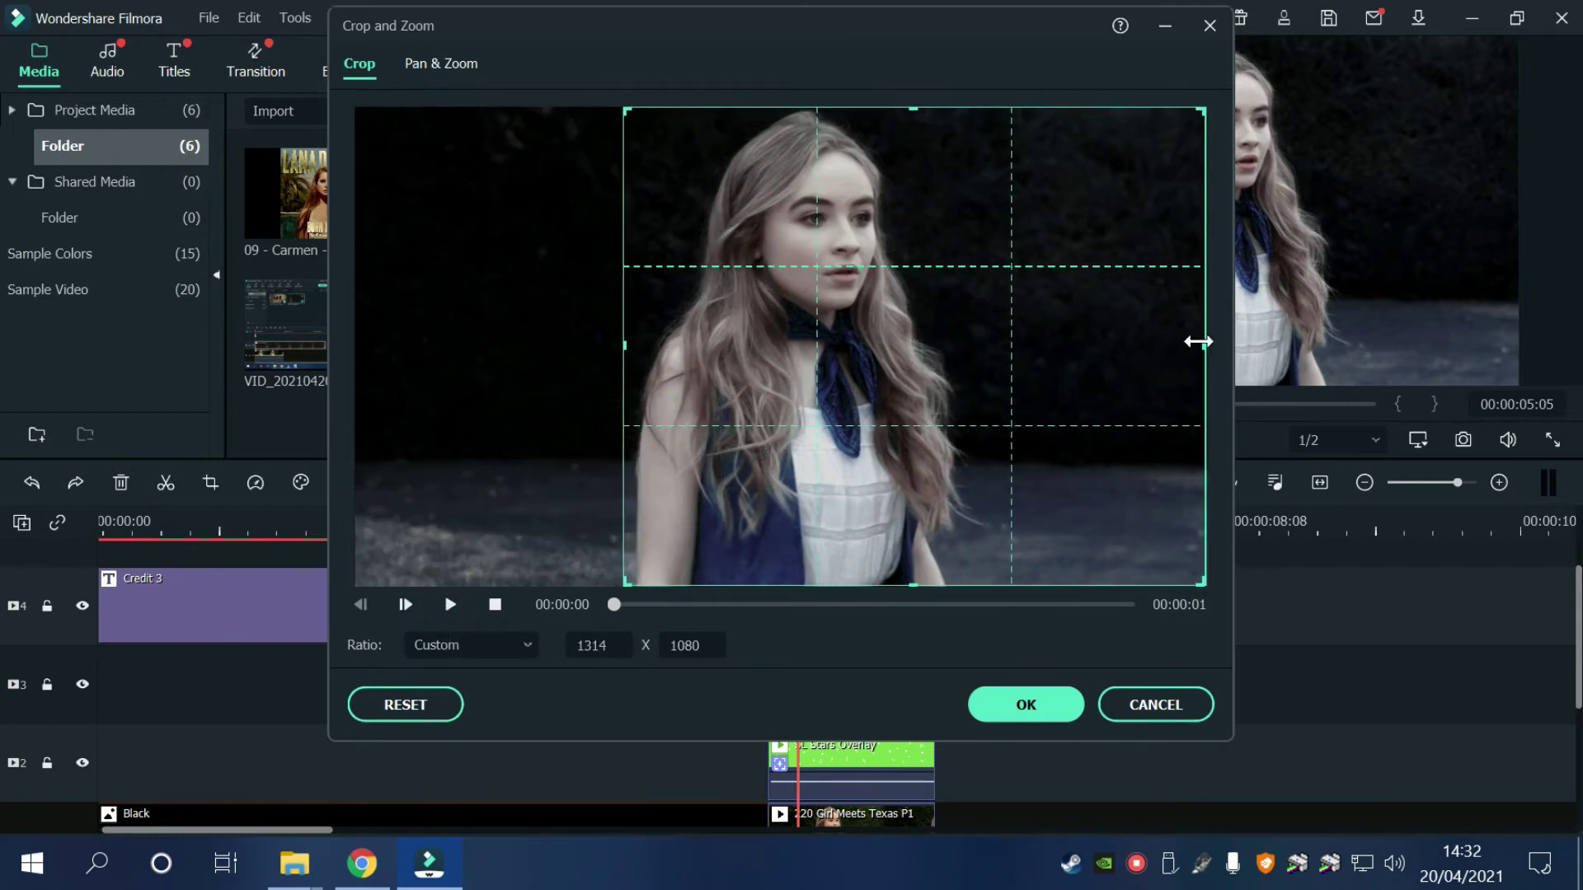
left_click_drag(1201, 345, 960, 382)
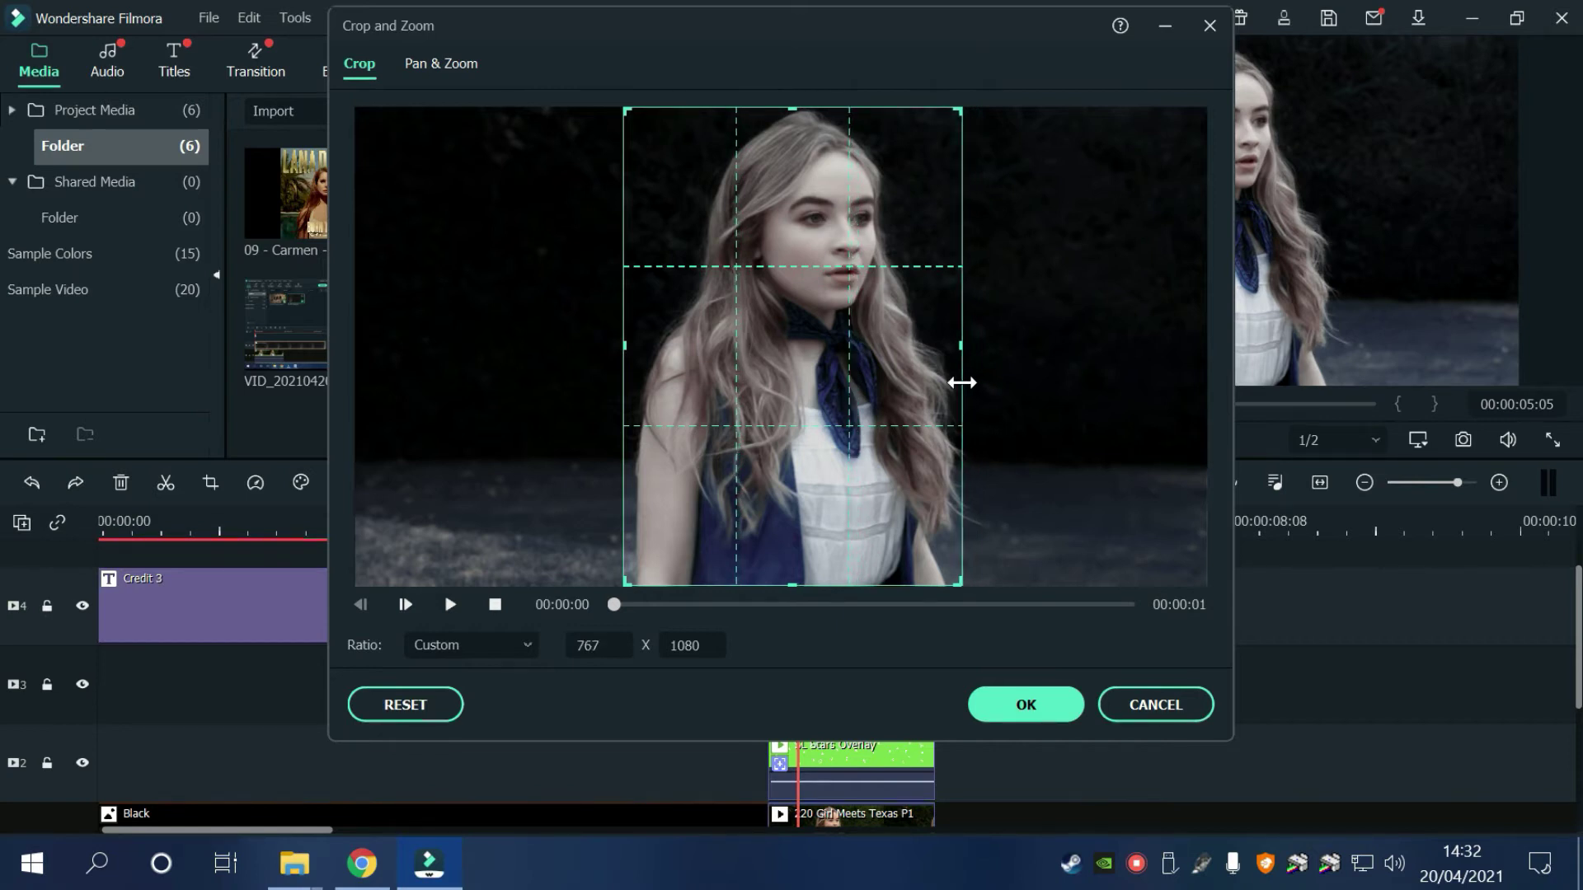
left_click(1015, 706)
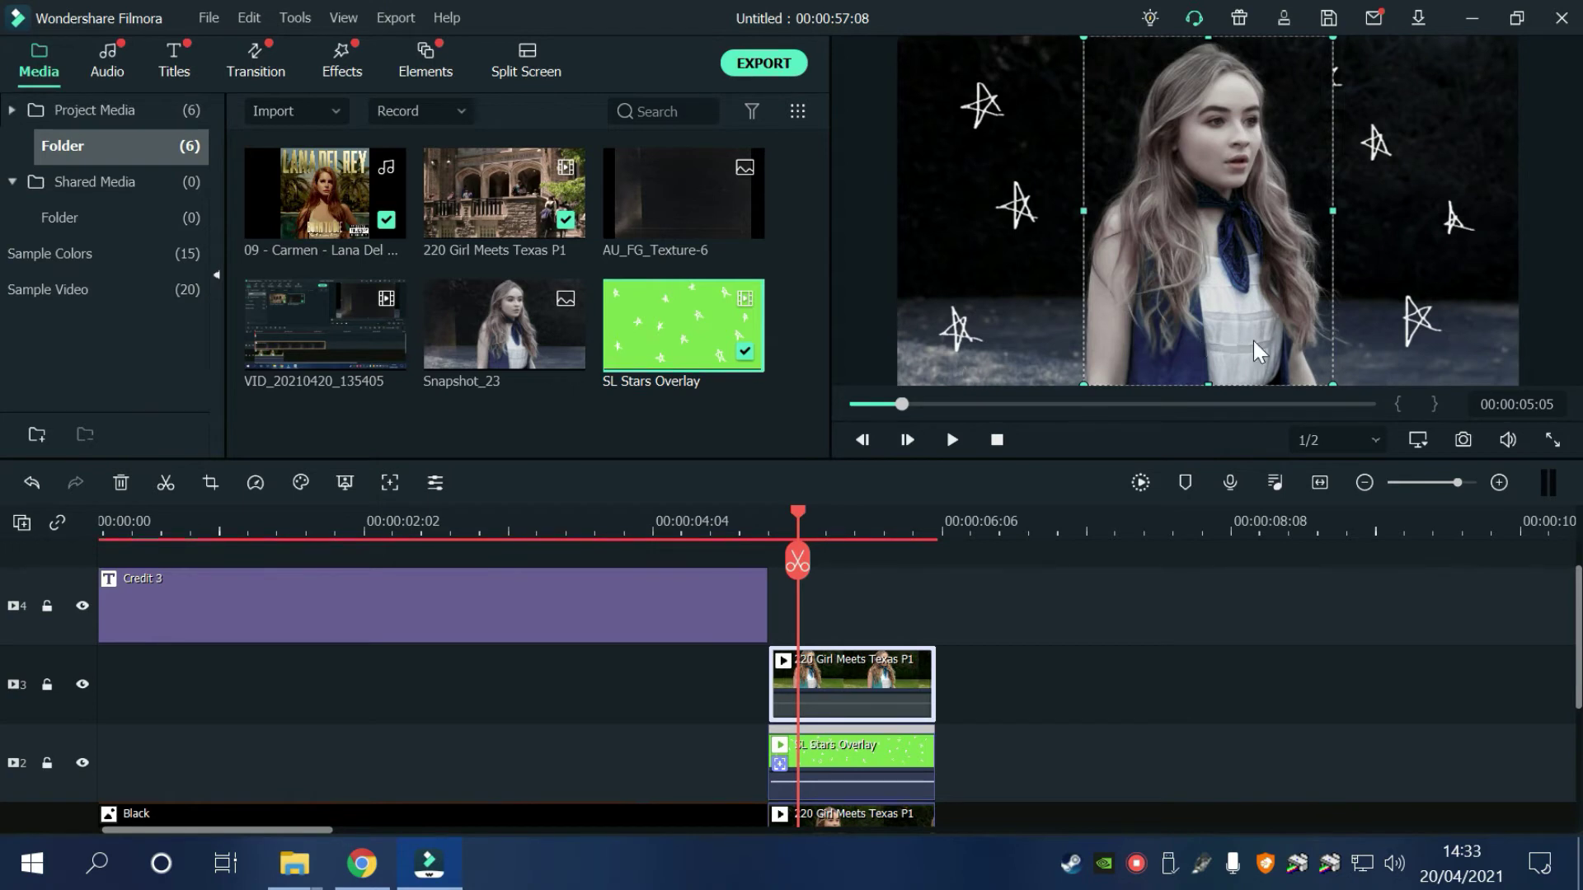
left_click_drag(1332, 209, 1320, 210)
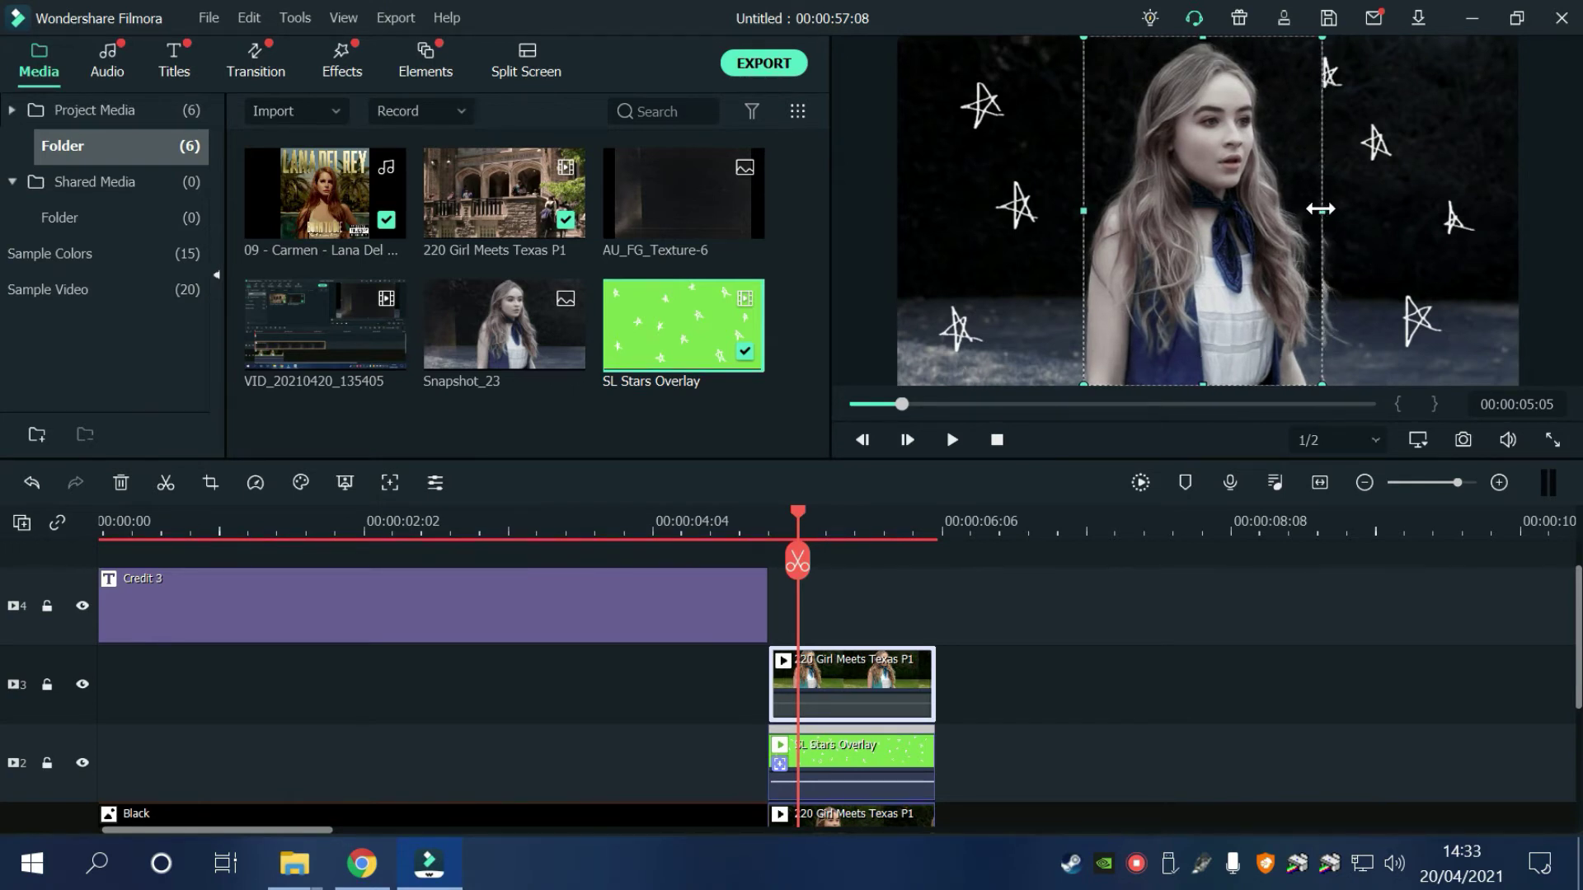
left_click(30, 483)
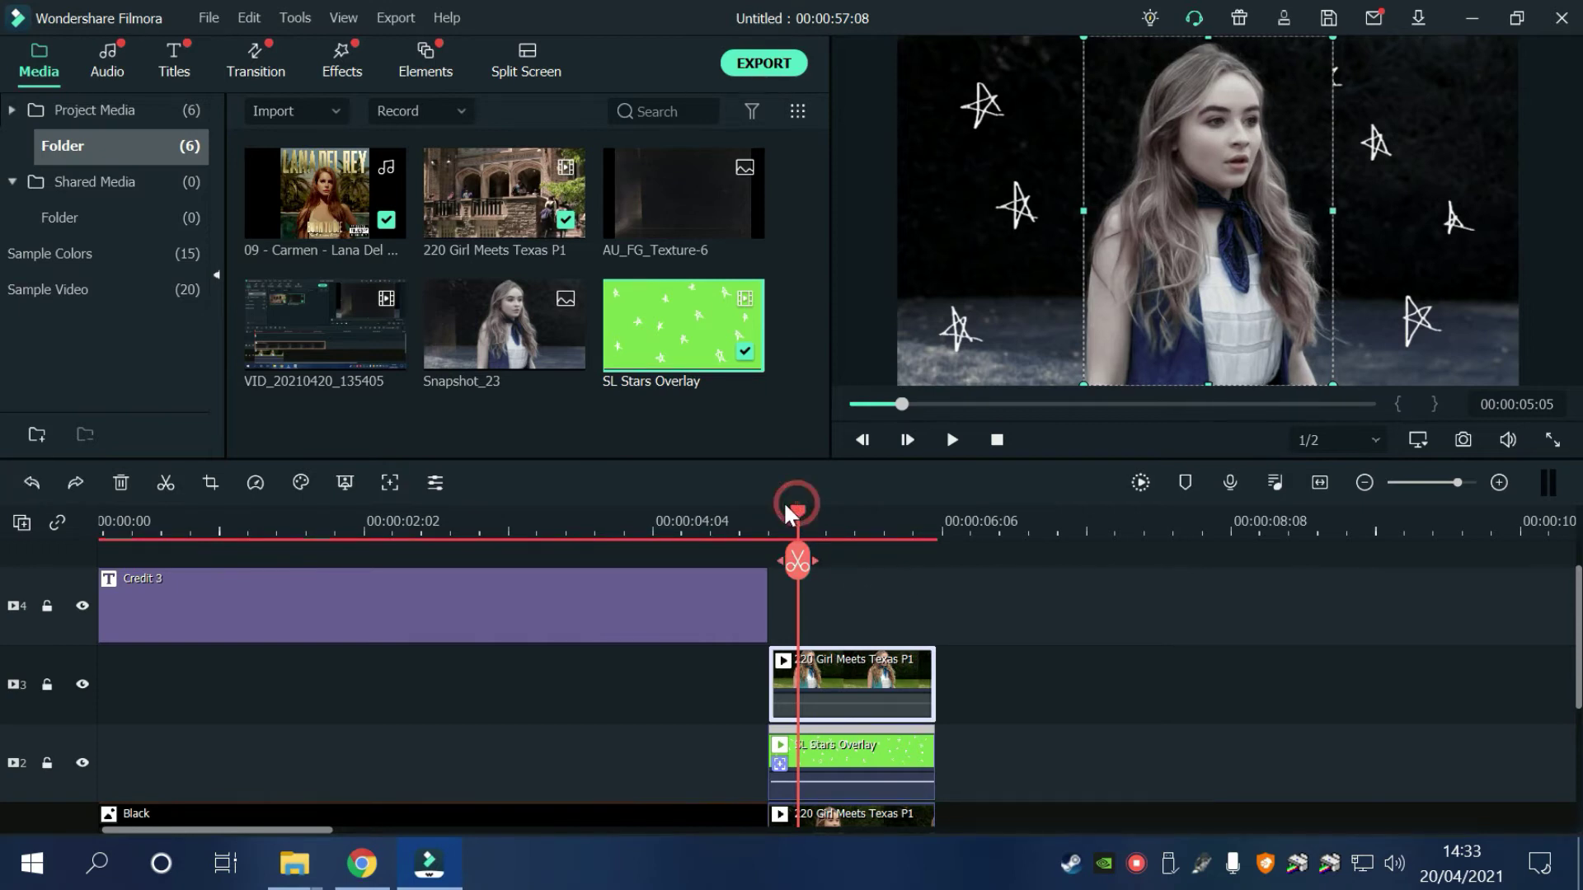
Return the playhead to 00:00:05:00 and widen the track 3 clip's crop to about 780 x 1080
left_click_drag(798, 509, 768, 510)
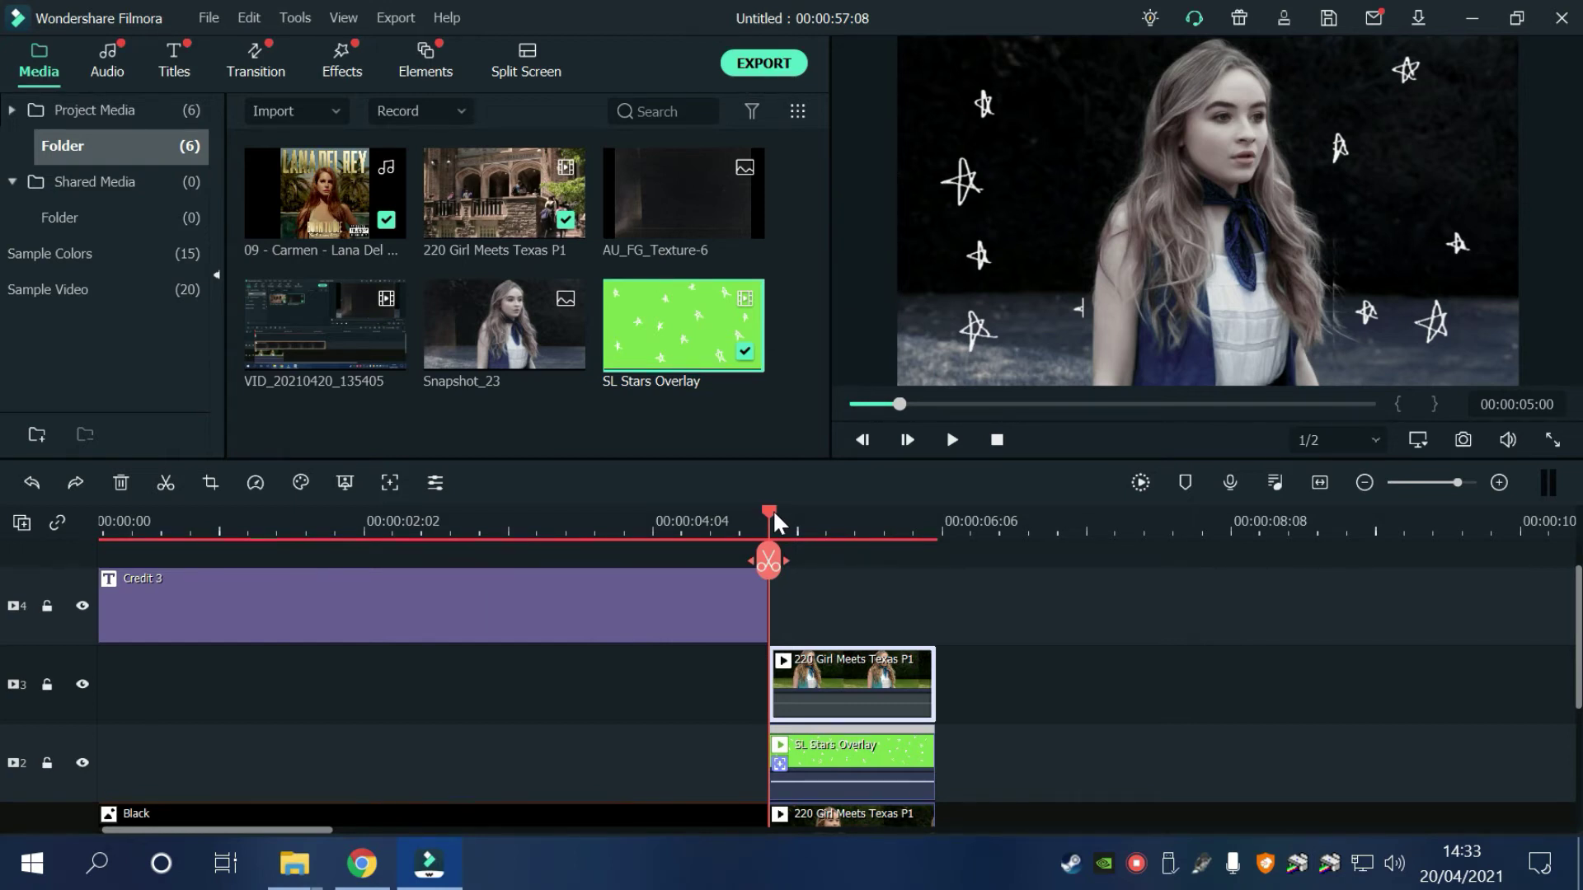
left_click(219, 481)
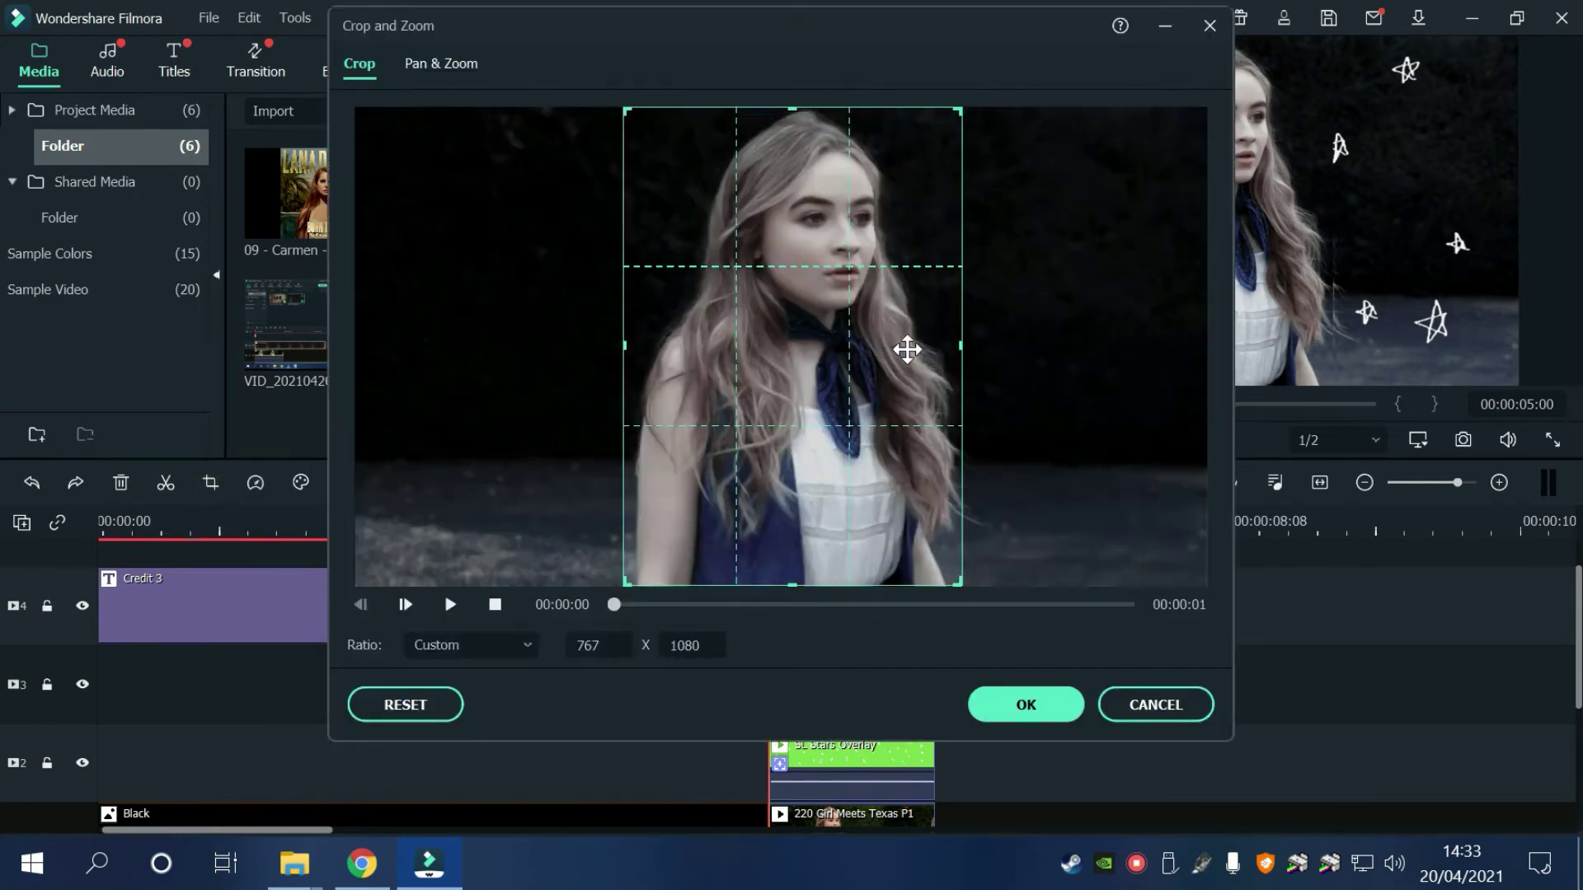
left_click_drag(955, 346, 968, 345)
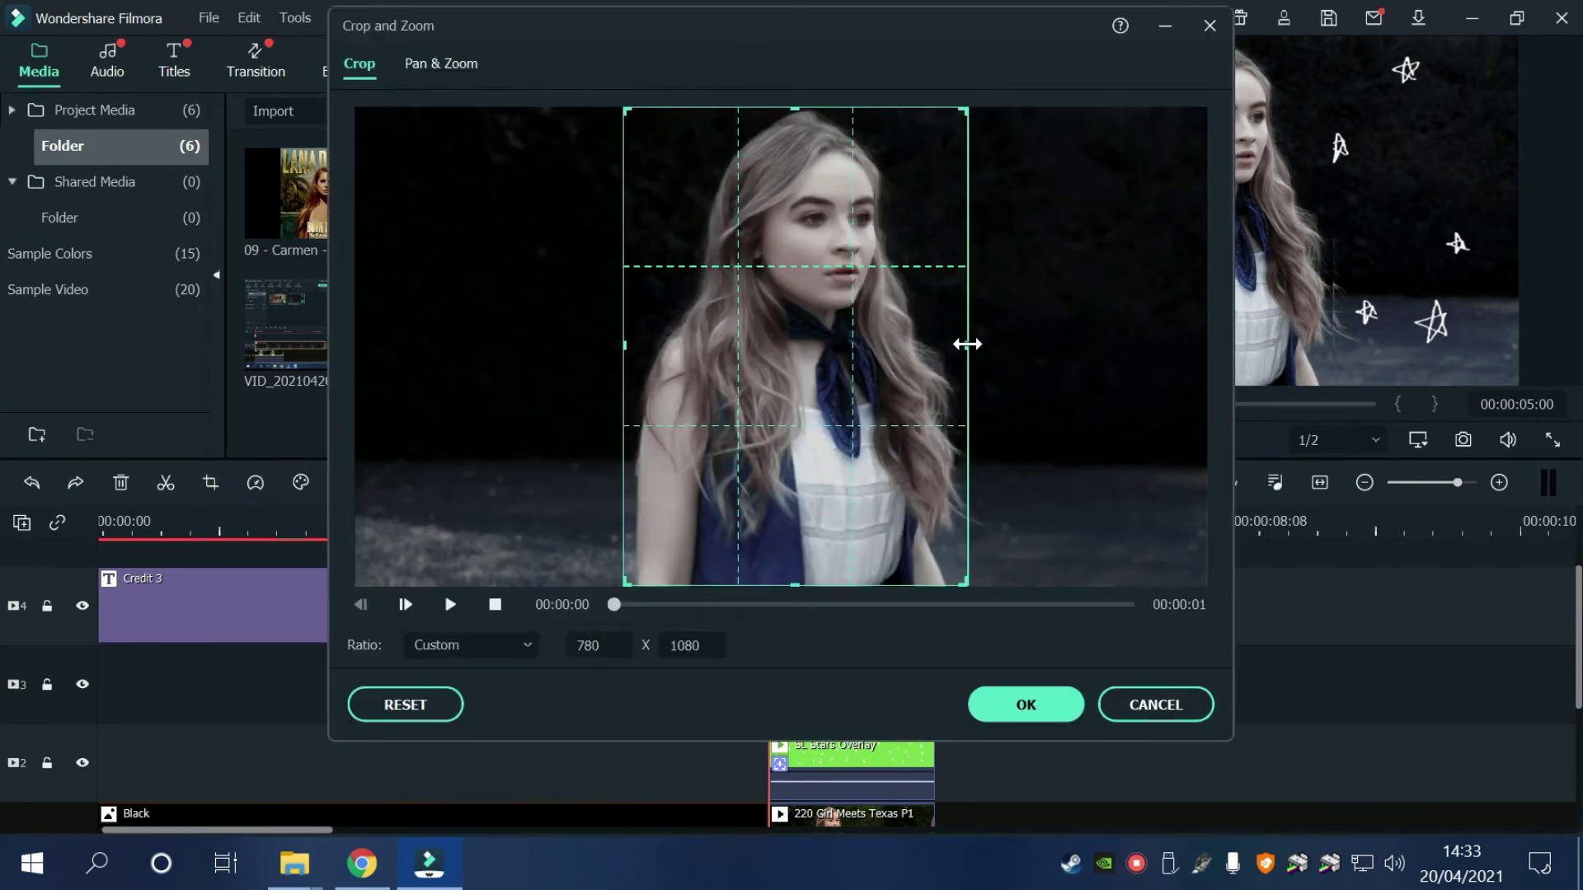
left_click(1027, 703)
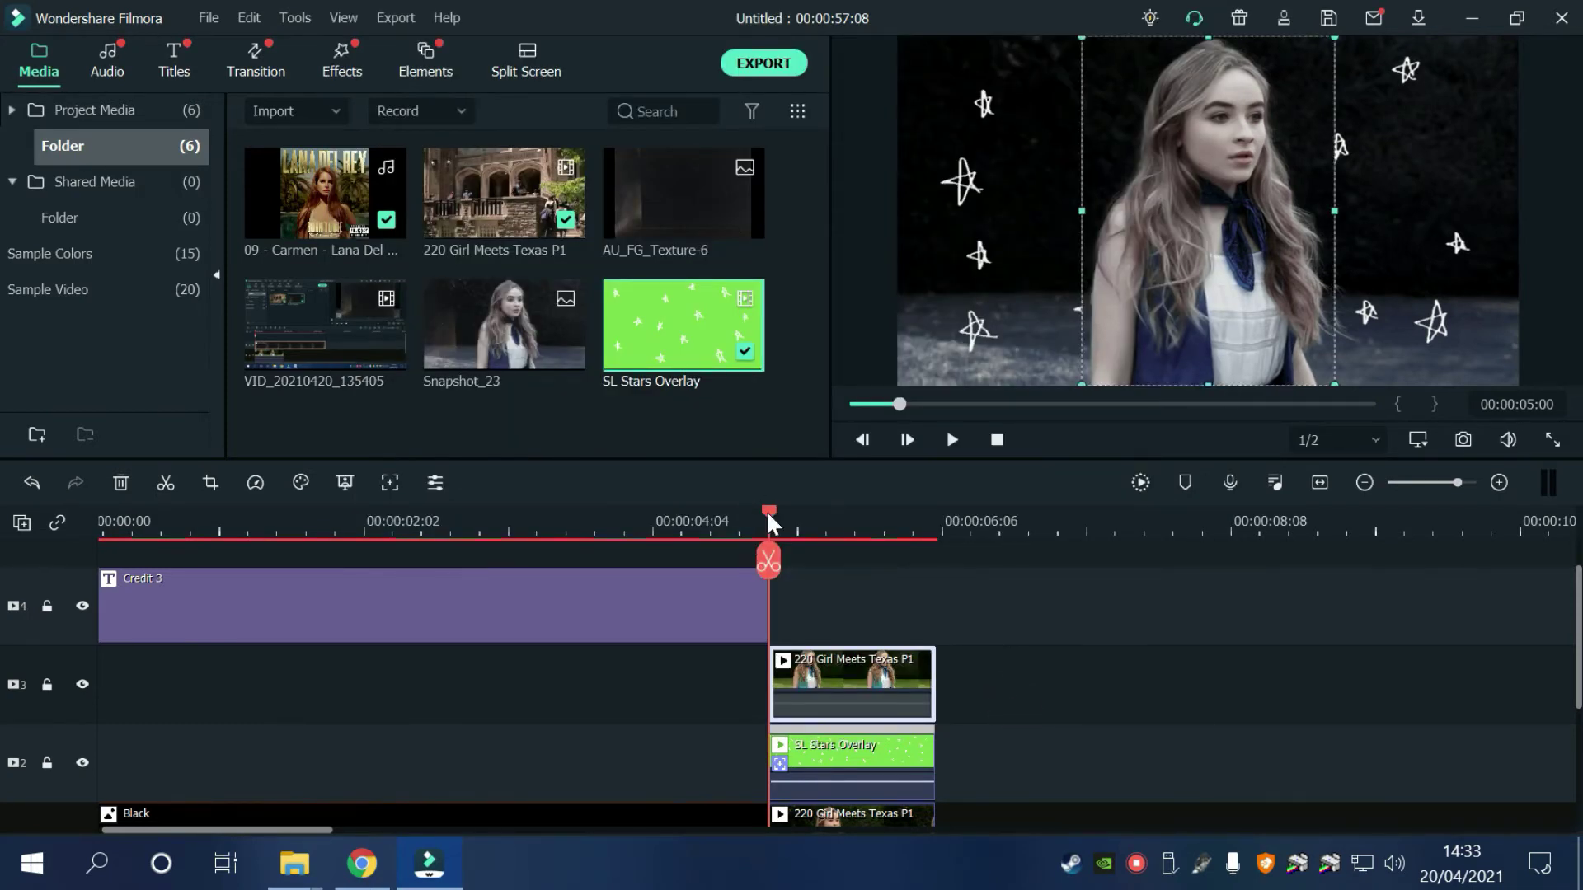
Reset the track 3 clip's crop and crop both sides again around the girl with a custom ratio, leaving slight margins
mouse_move(769, 505)
left_mouse_down()
mouse_move(850, 522)
mouse_move(768, 519)
left_mouse_up()
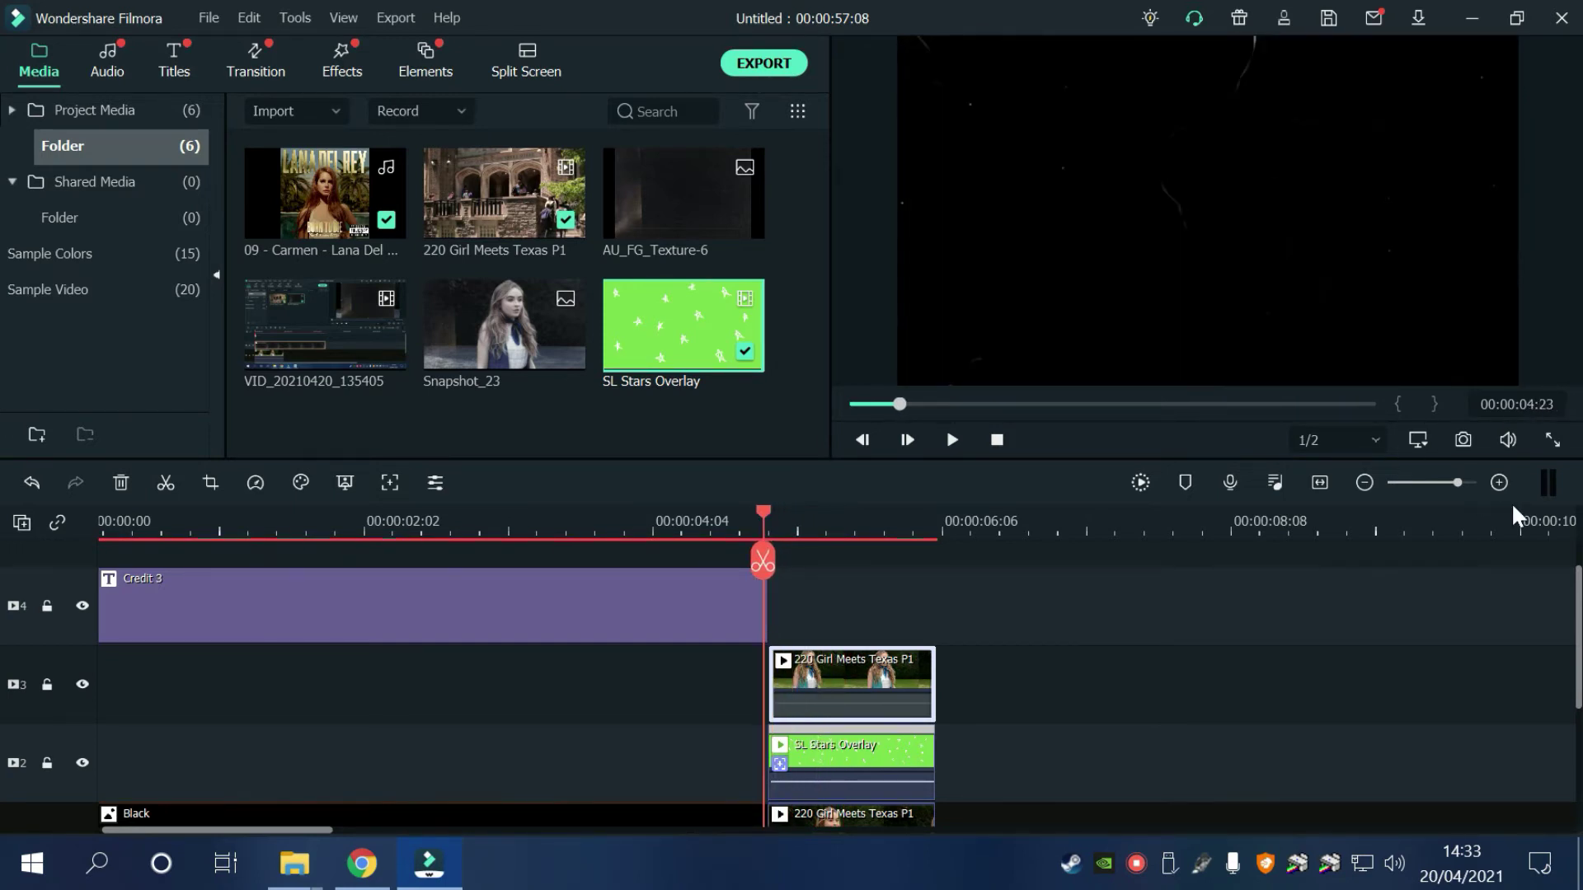
left_click_drag(1457, 478, 1478, 480)
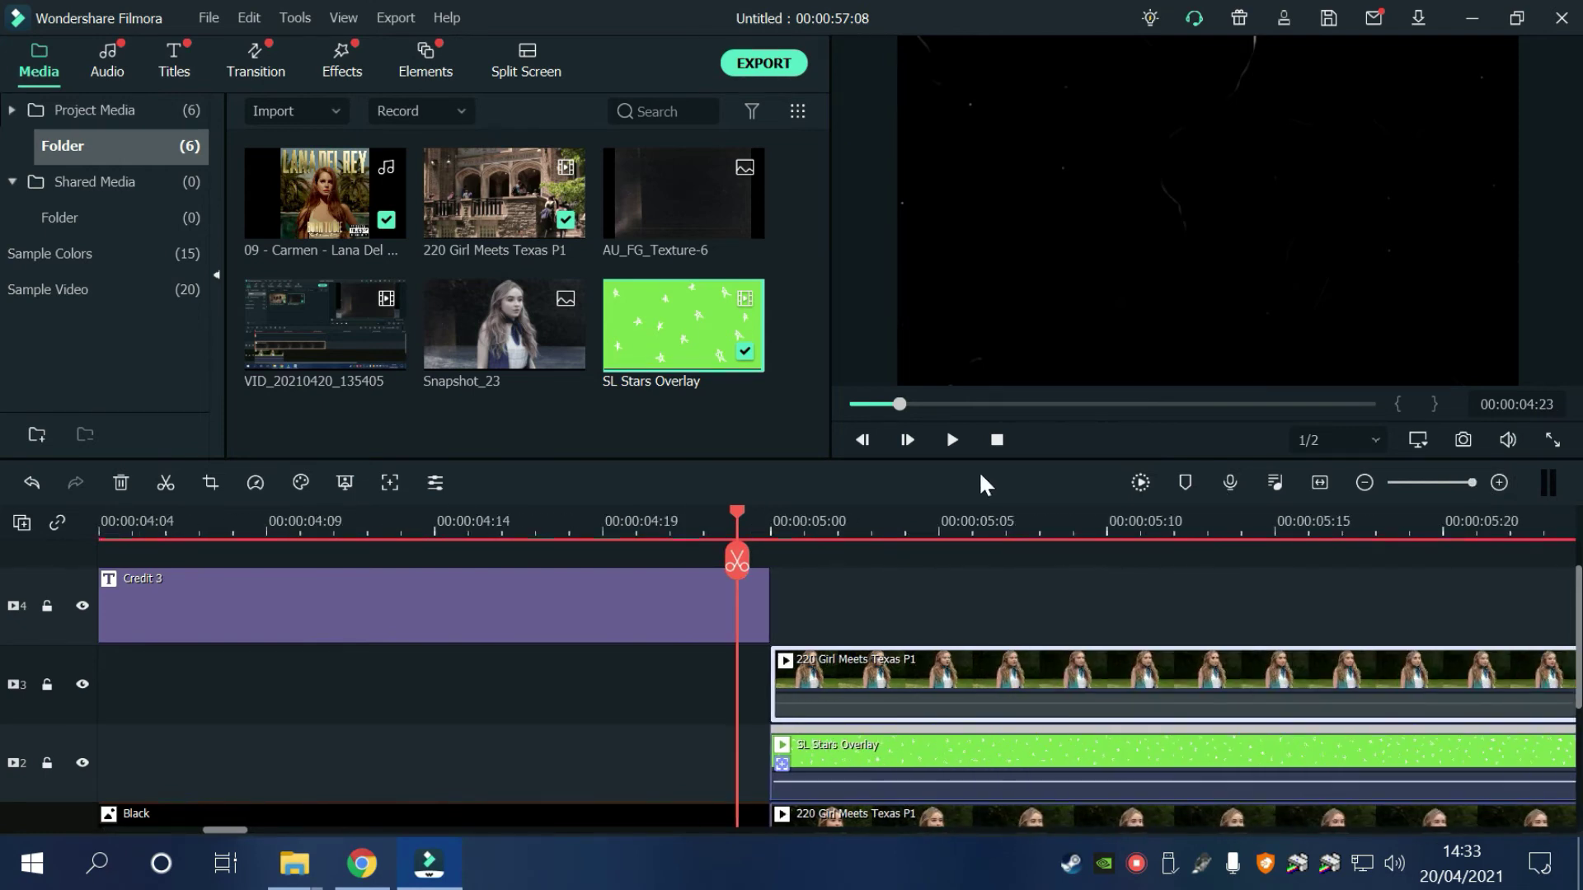
mouse_move(775, 528)
left_mouse_down()
mouse_move(830, 534)
mouse_move(793, 536)
left_mouse_up()
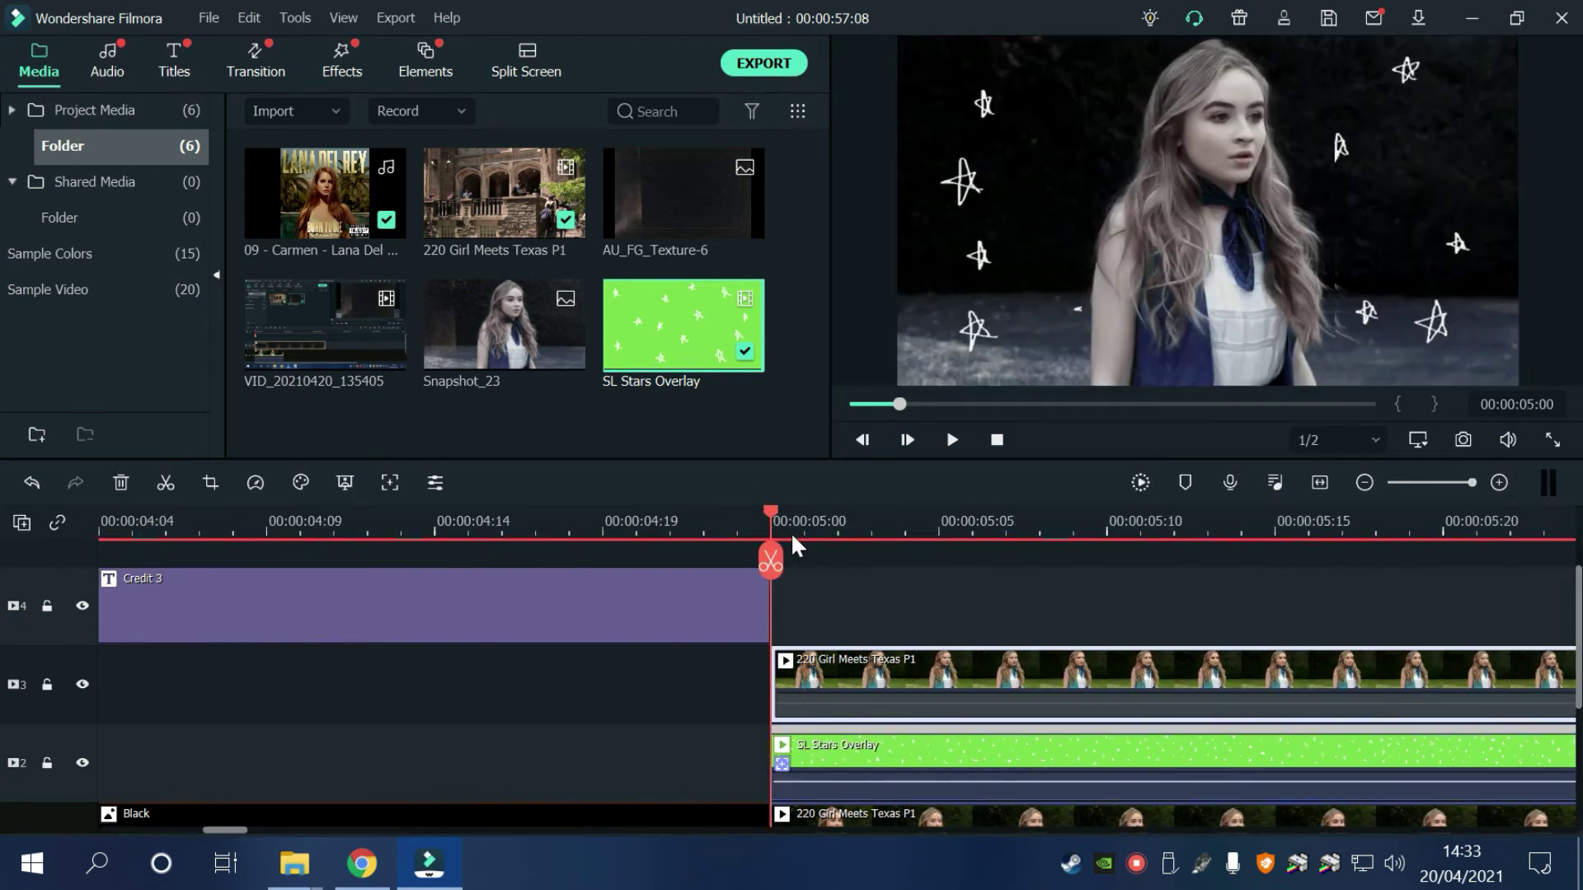
left_click(217, 486)
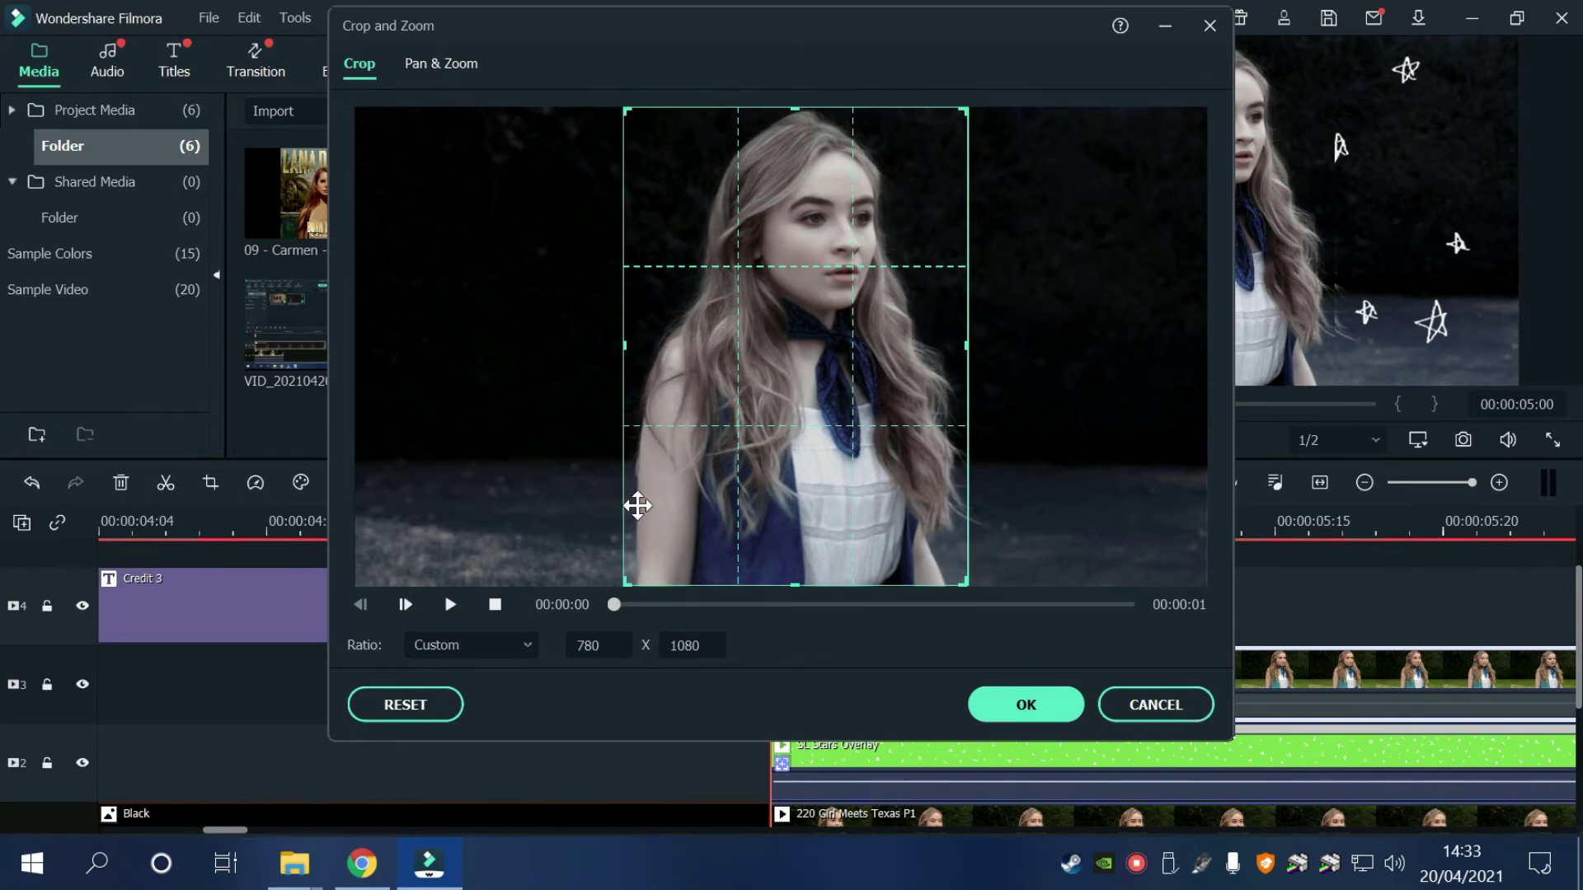
left_click(380, 701)
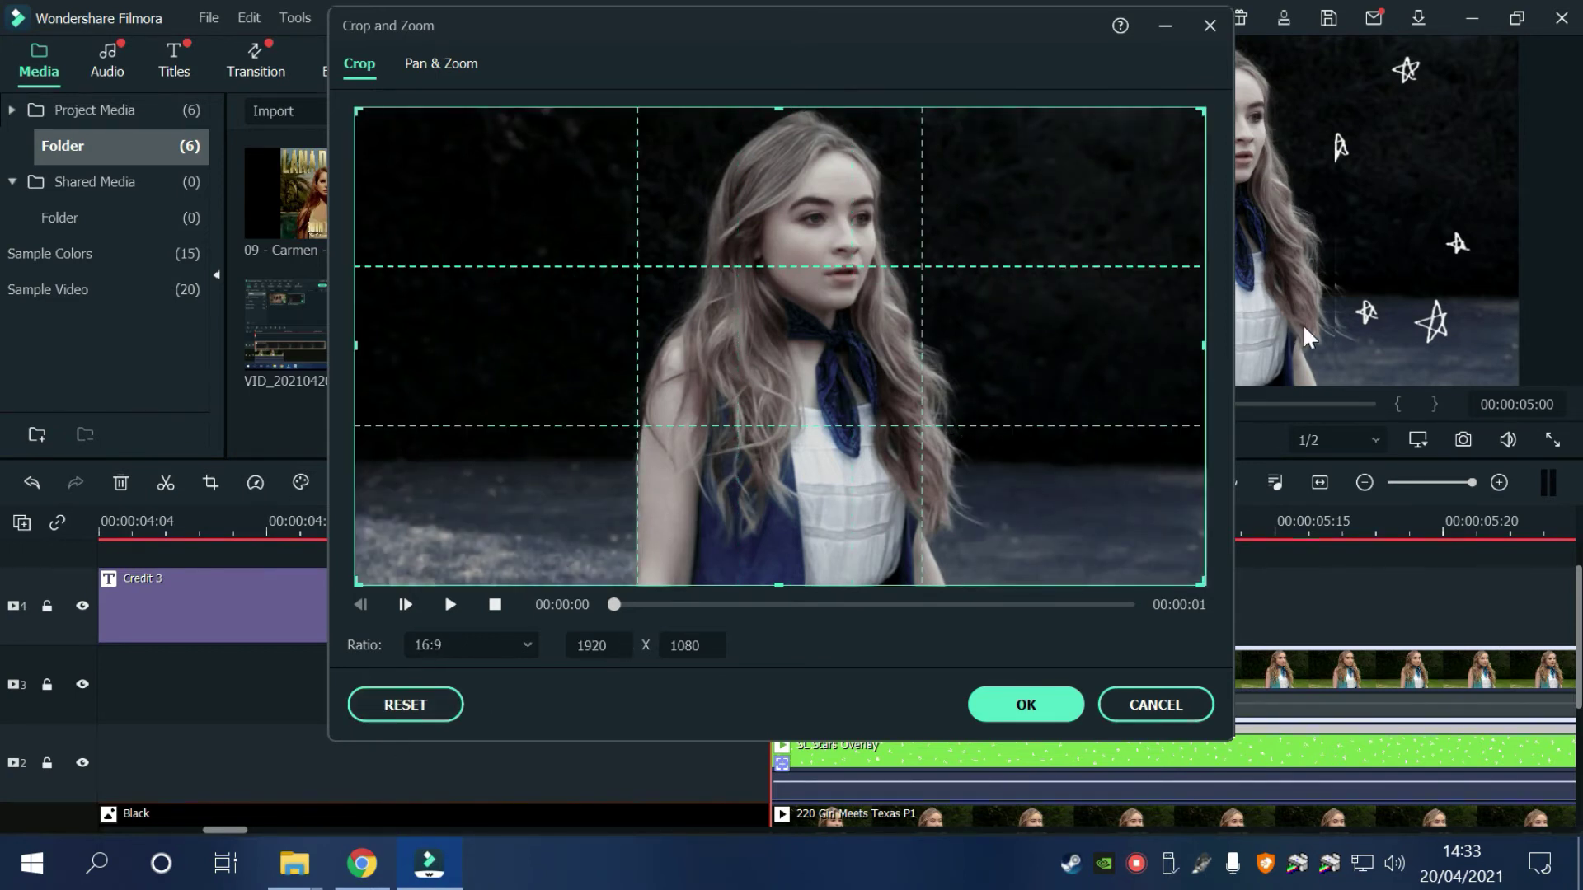
mouse_move(1204, 345)
left_mouse_down()
mouse_move(1117, 353)
mouse_move(1203, 353)
left_mouse_up()
left_click(511, 651)
left_click(482, 606)
left_click_drag(356, 345, 631, 402)
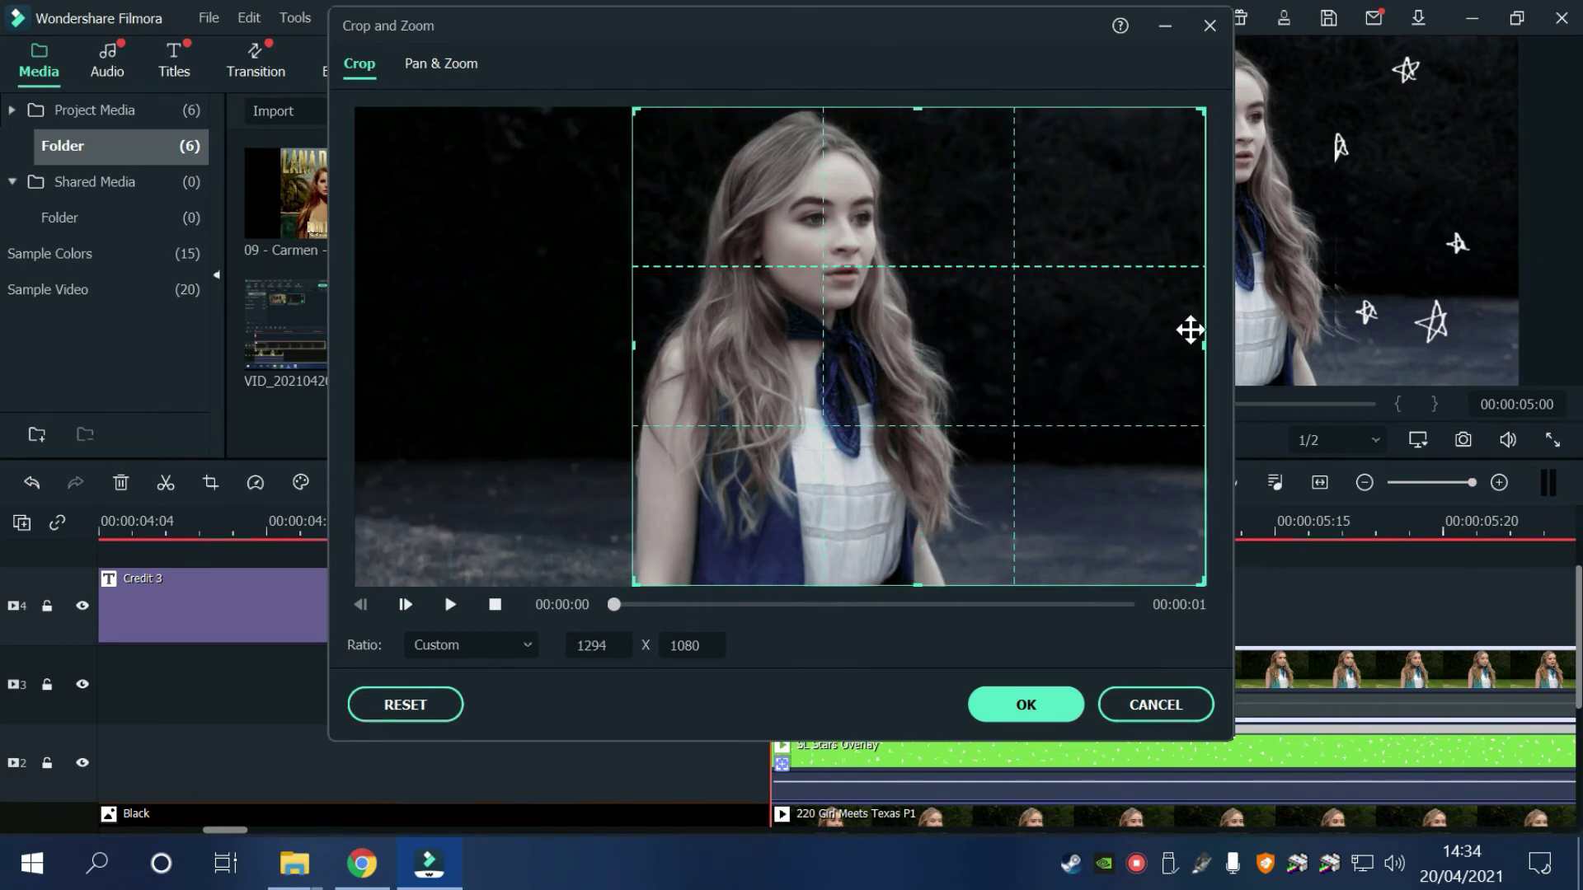
left_click_drag(1205, 348, 985, 405)
left_click(999, 699)
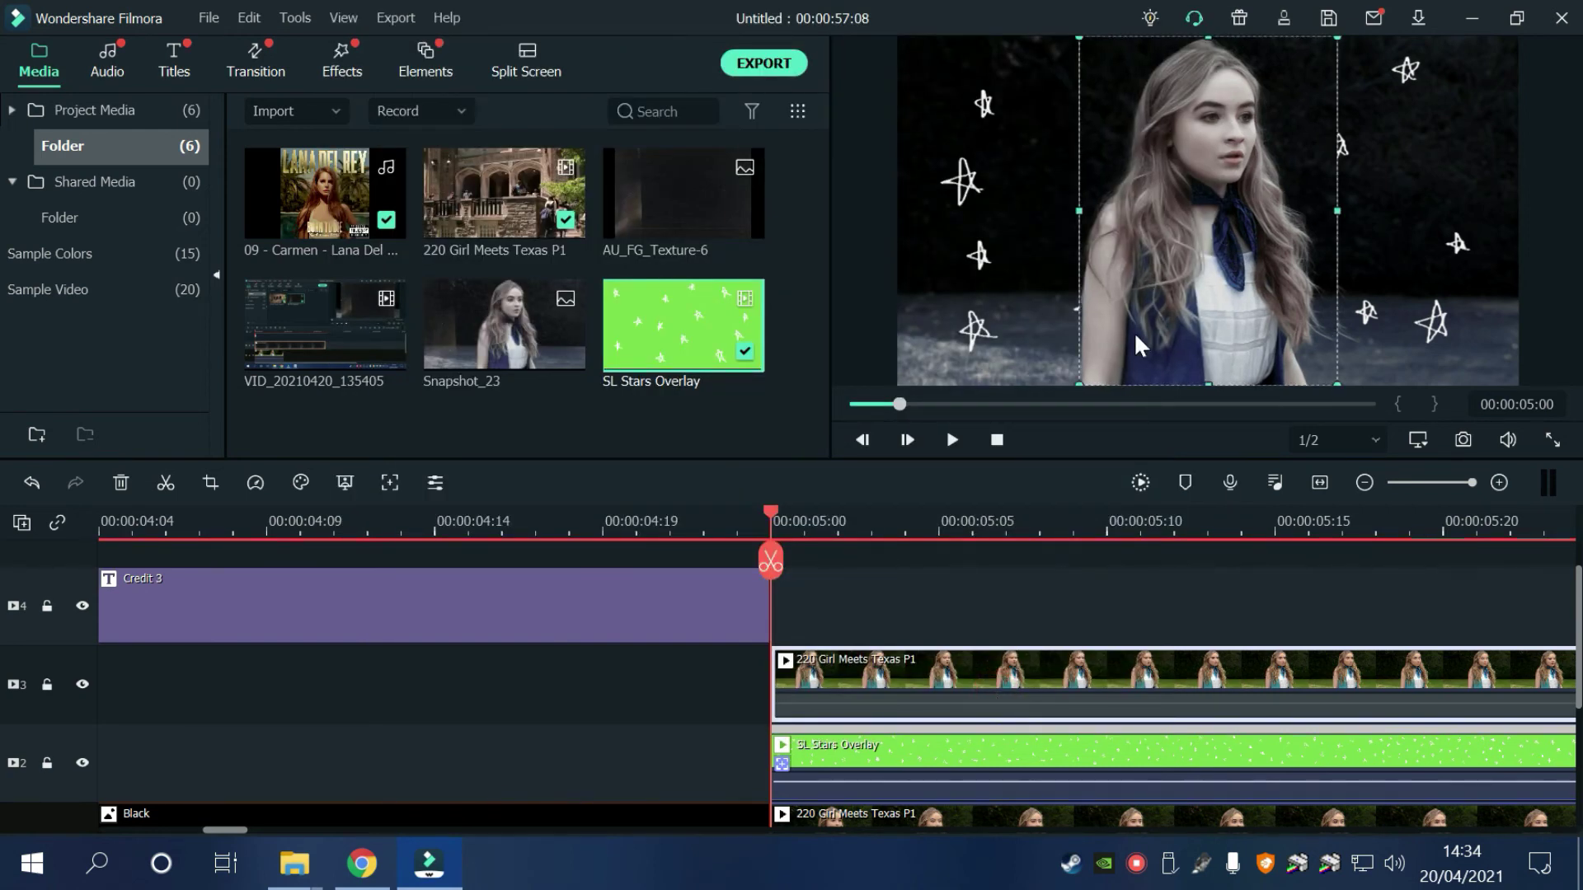
Shift the cropped clip slightly right to line up with the footage beneath, and scrub to 00:00:05:19 to check the alignment
left_click_drag(1192, 272, 1209, 272)
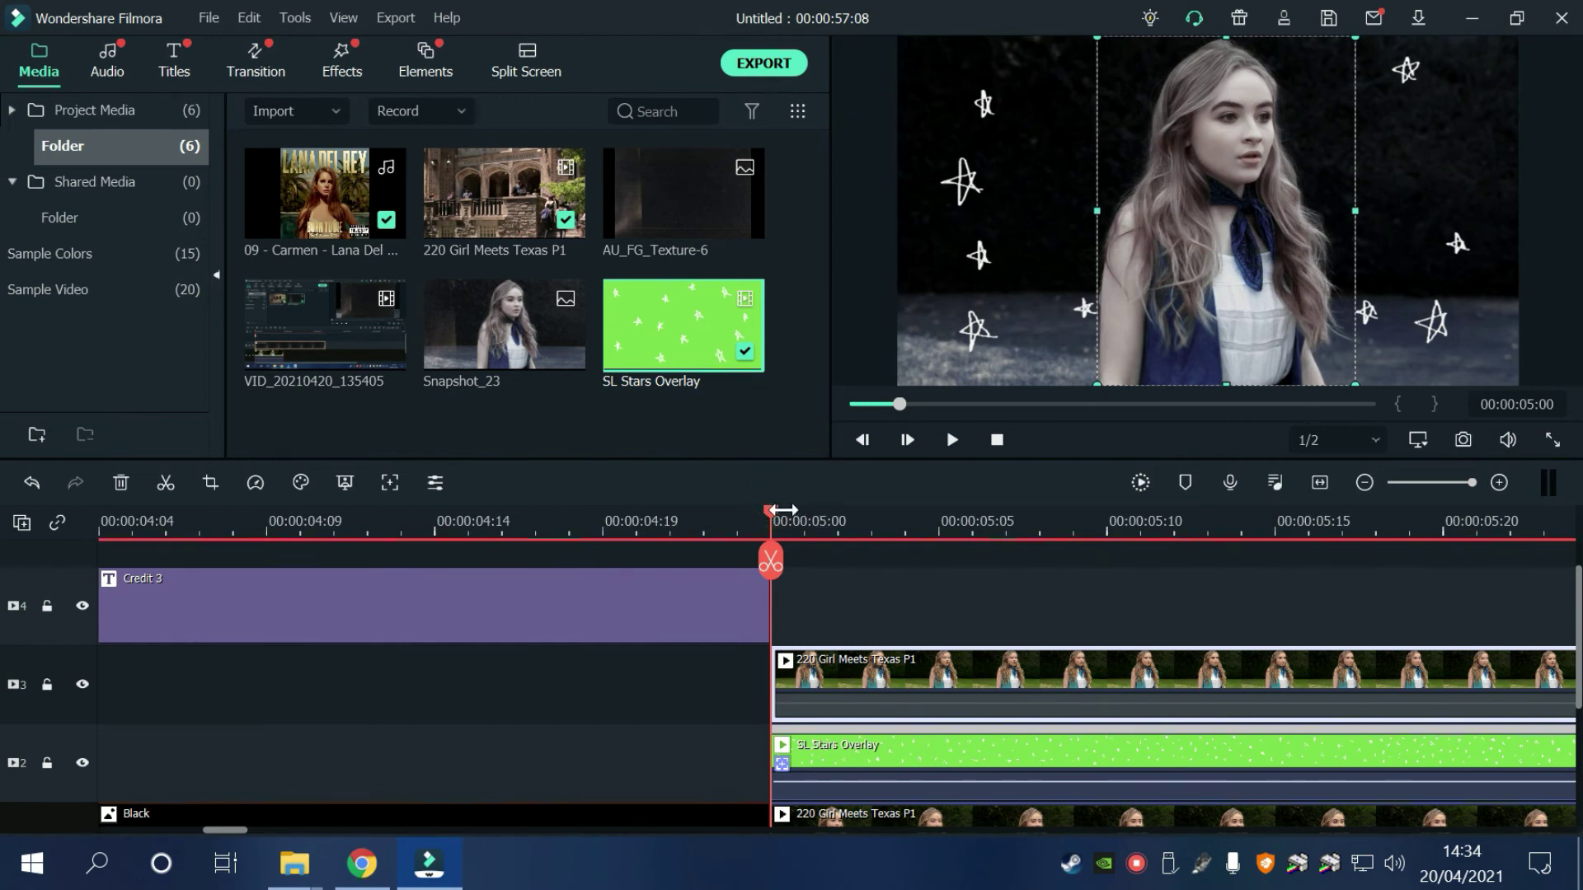
left_click(846, 528)
left_click_drag(847, 527, 1431, 536)
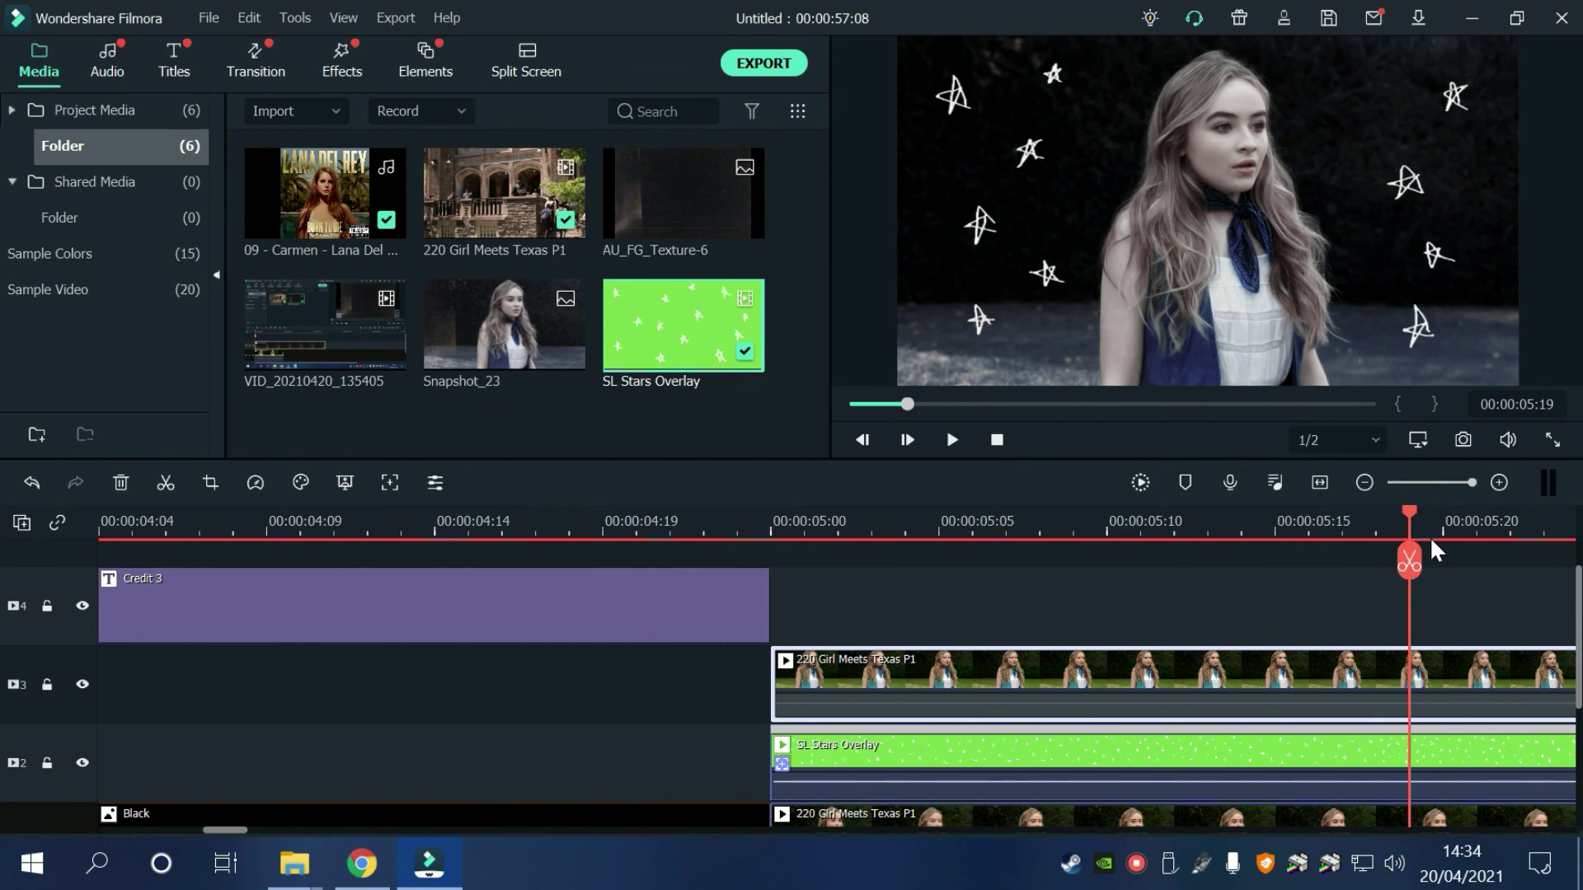
left_click_drag(1471, 479, 1462, 483)
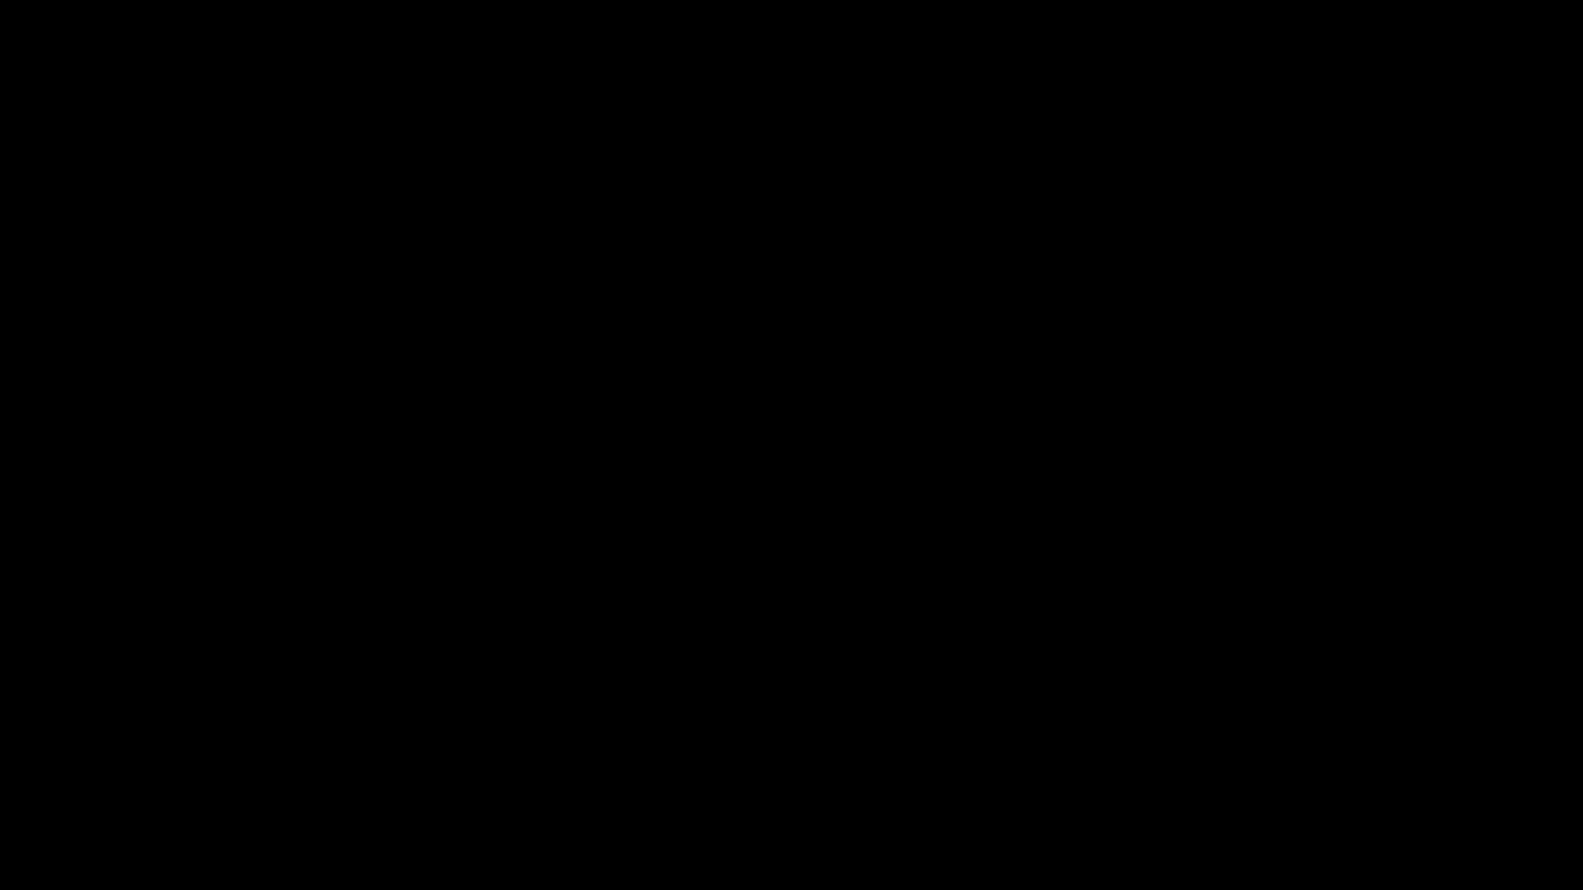